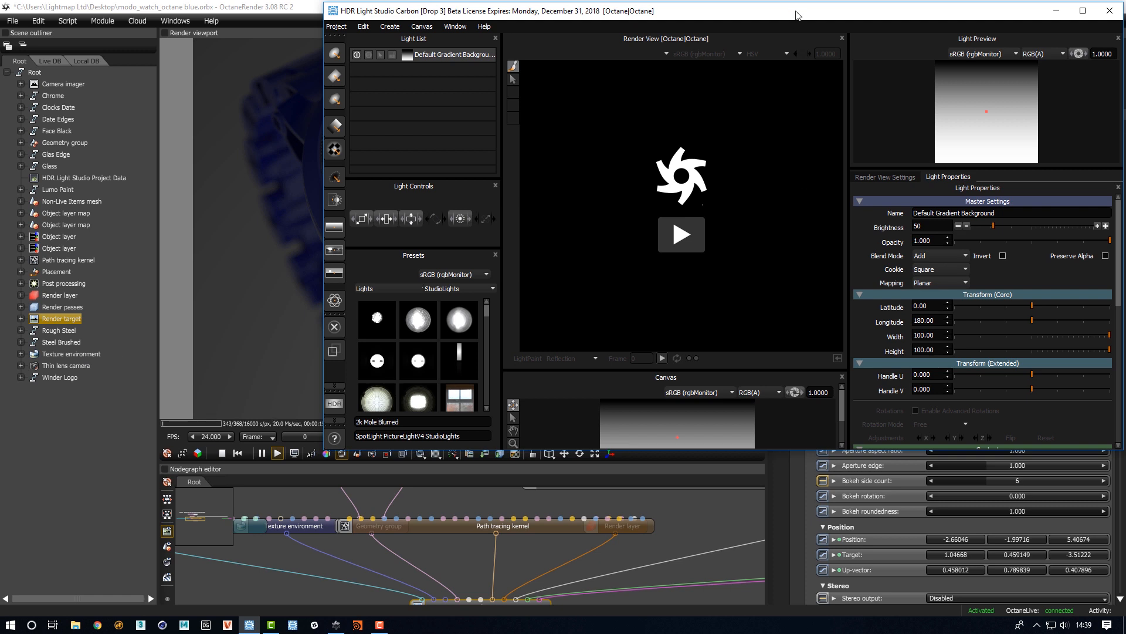
# Lower the Default Gradient Background's brightness to 11
pyautogui.moveTo(795, 14); pyautogui.dragTo(772, 266)
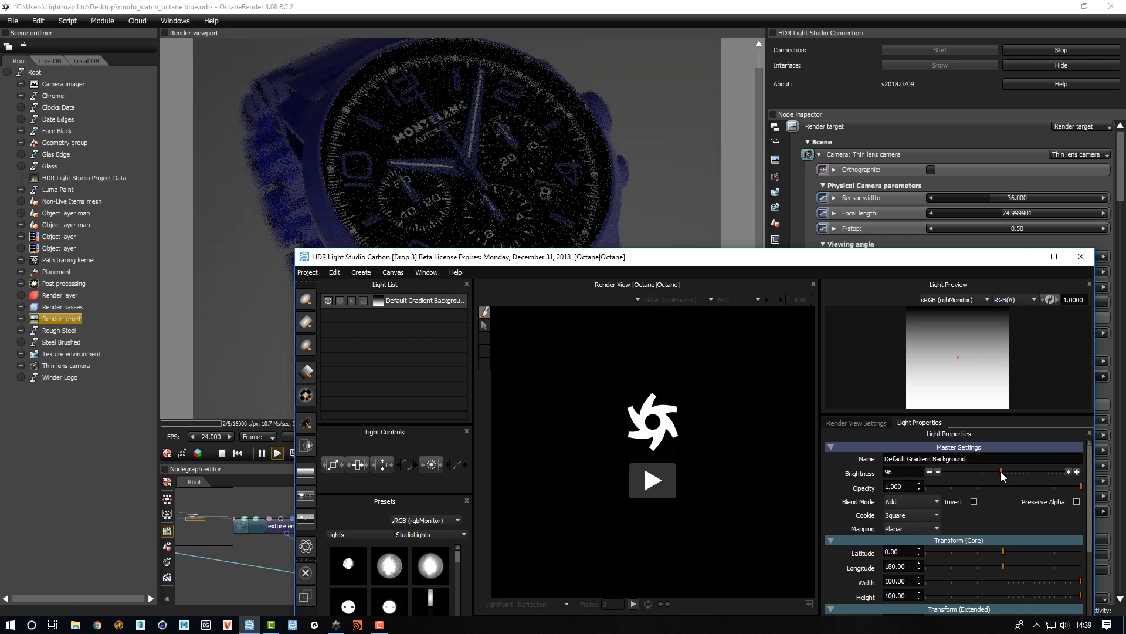
pyautogui.moveTo(1001, 471); pyautogui.dragTo(950, 472)
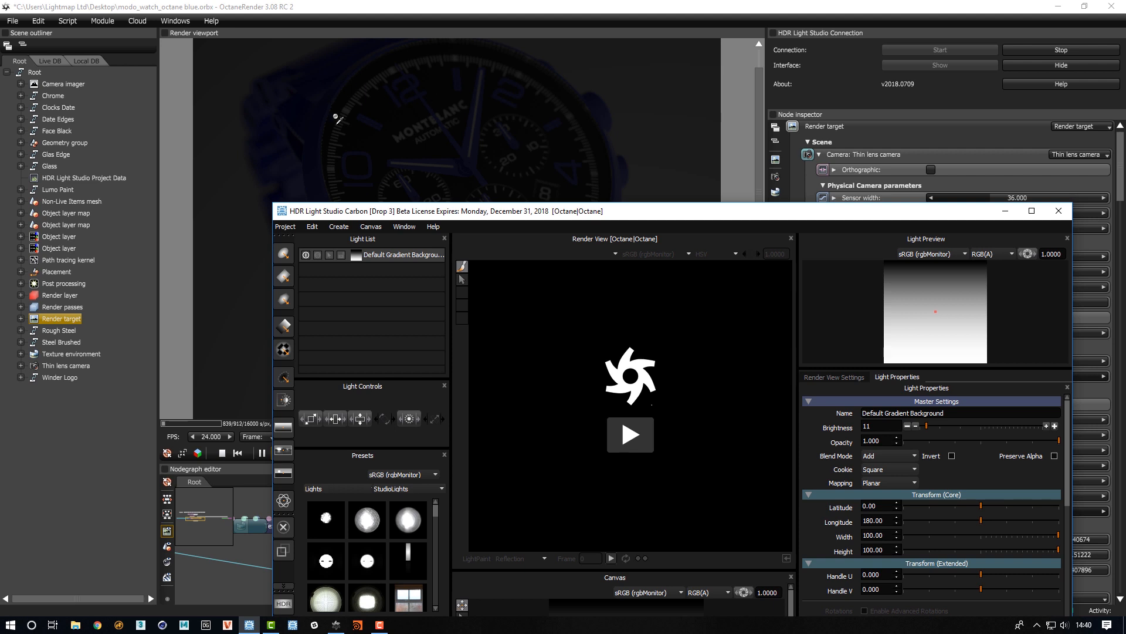
# Start the Octane render view and set its colour transform to None (rgbMonitor)
pyautogui.click(630, 435)
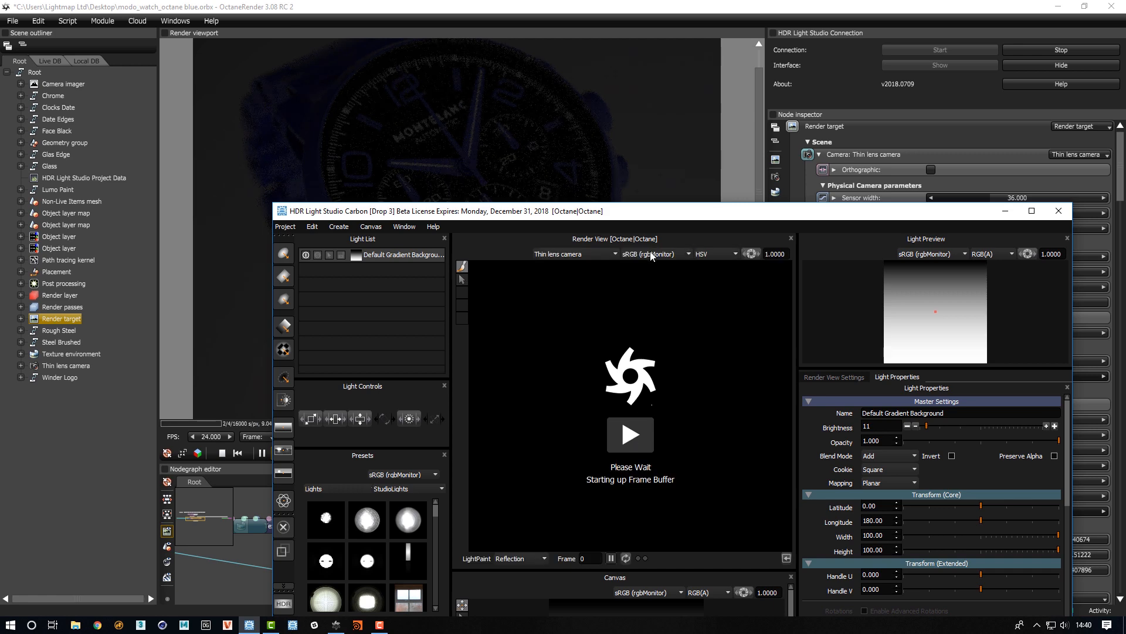
pyautogui.click(650, 252)
pyautogui.click(646, 268)
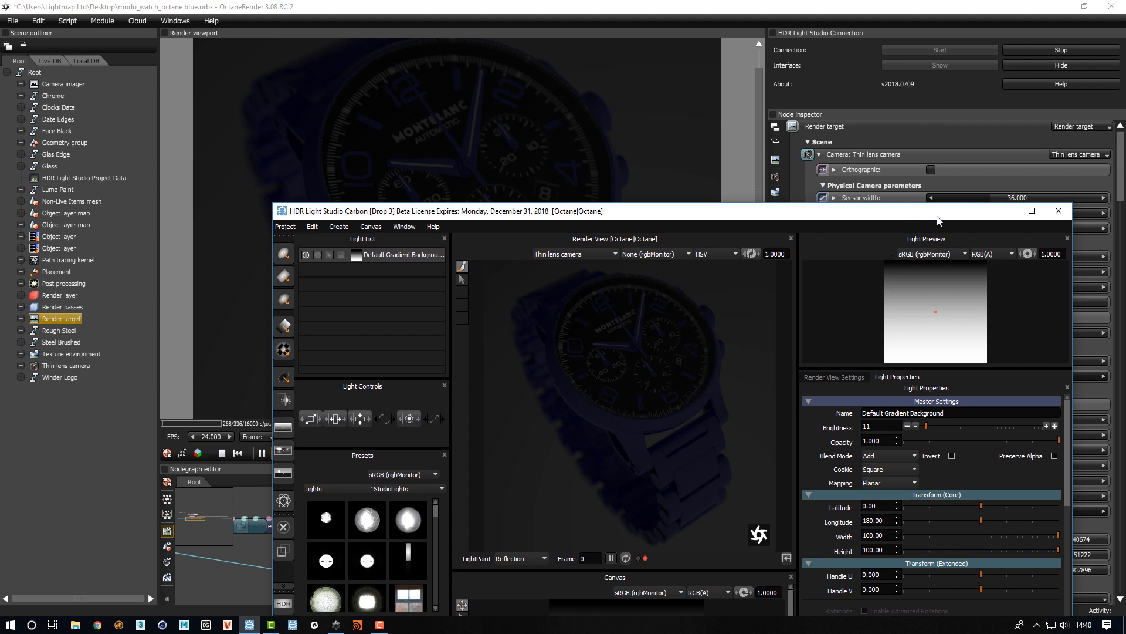
# Maximize the HDR Light Studio window and enlarge the Render View width and the Canvas height
pyautogui.moveTo(882, 217); pyautogui.dragTo(794, 122)
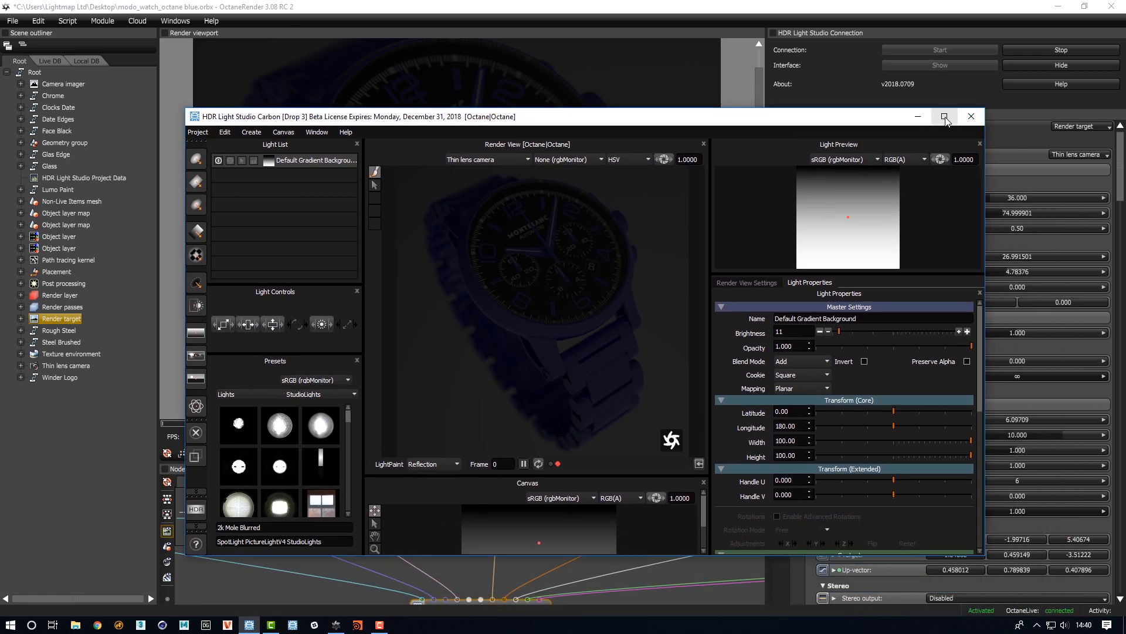
pyautogui.click(945, 117)
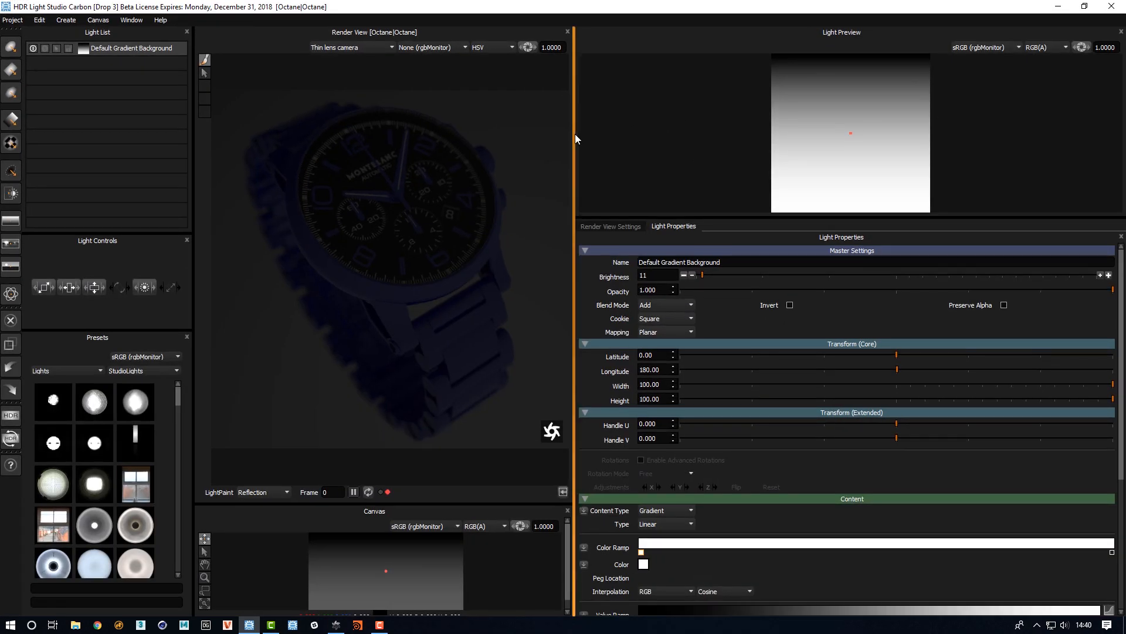
pyautogui.moveTo(575, 138); pyautogui.dragTo(801, 139)
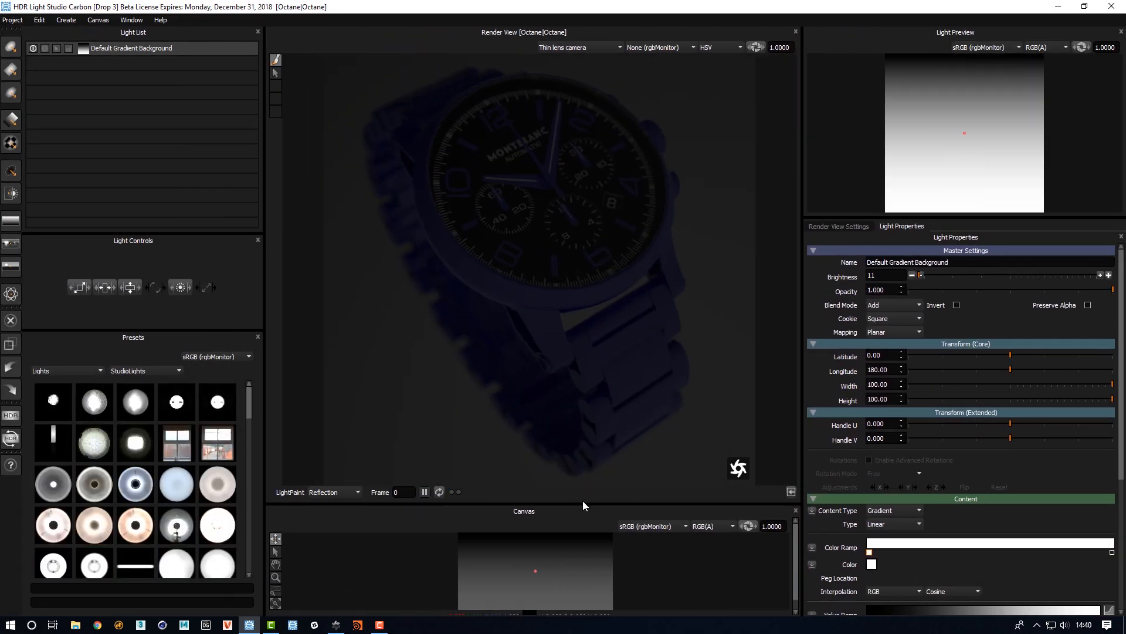
pyautogui.moveTo(584, 505); pyautogui.dragTo(589, 458)
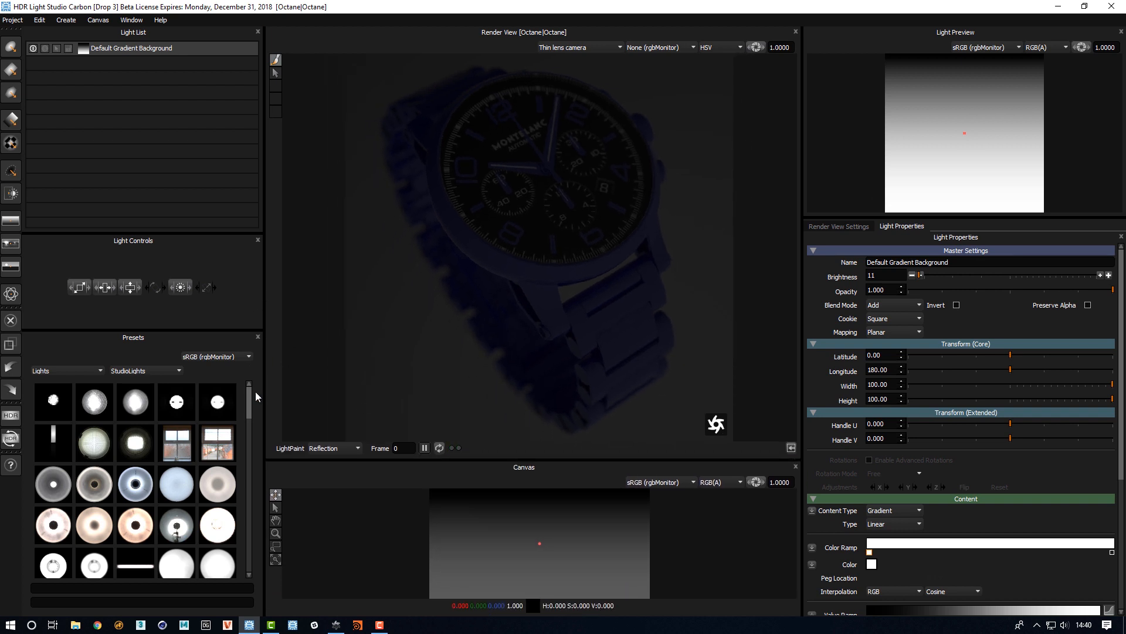
# Add the Medium Softbox Diffused preset light to the watch case and reposition its reflection at several points around the bezel
pyautogui.moveTo(248, 398); pyautogui.dragTo(248, 434)
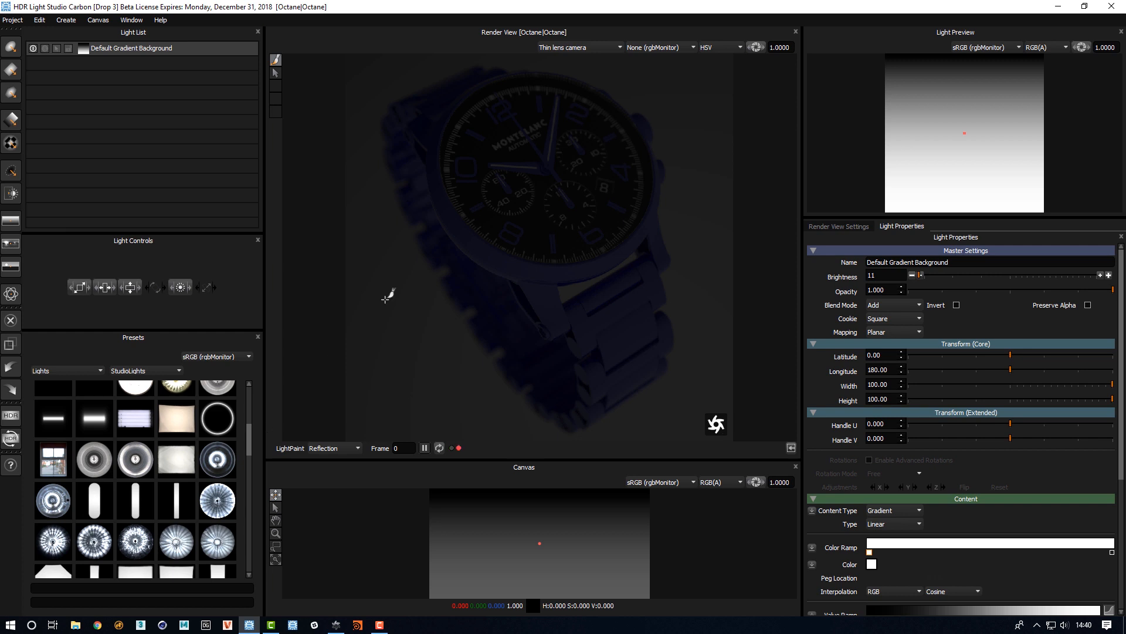
pyautogui.moveTo(187, 455); pyautogui.dragTo(468, 234)
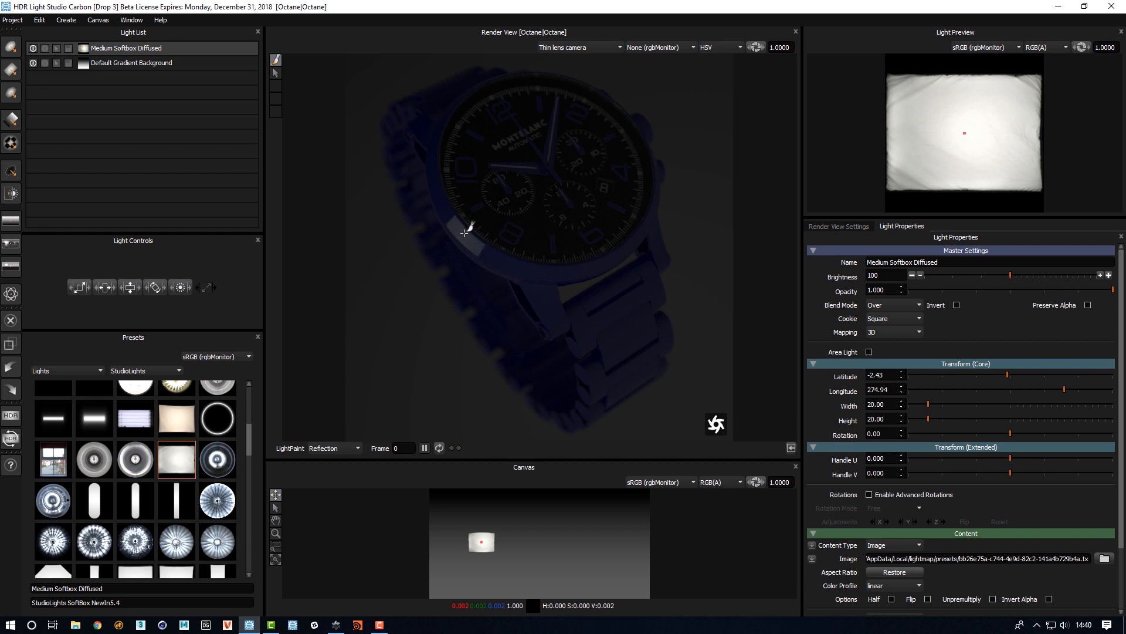
pyautogui.click(435, 164)
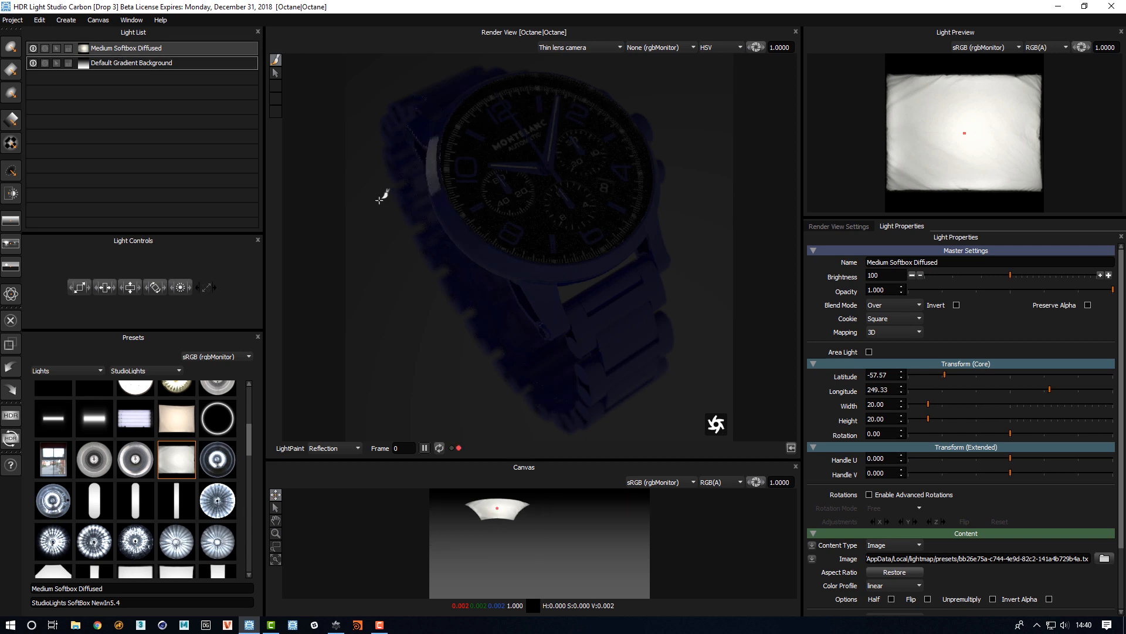
pyautogui.click(586, 260)
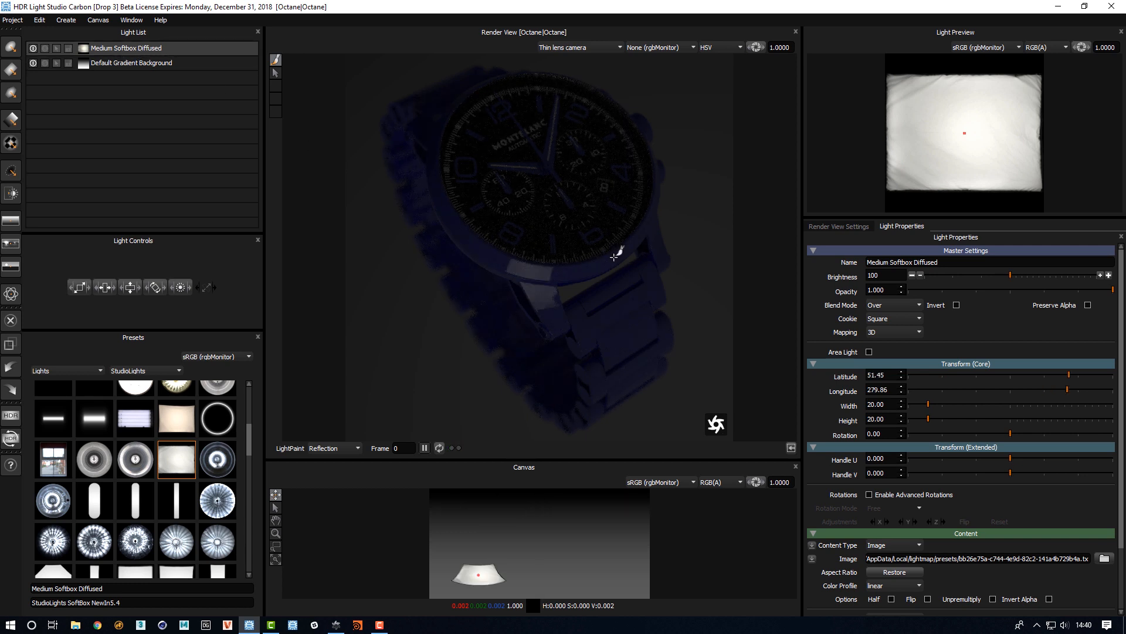
pyautogui.click(615, 256)
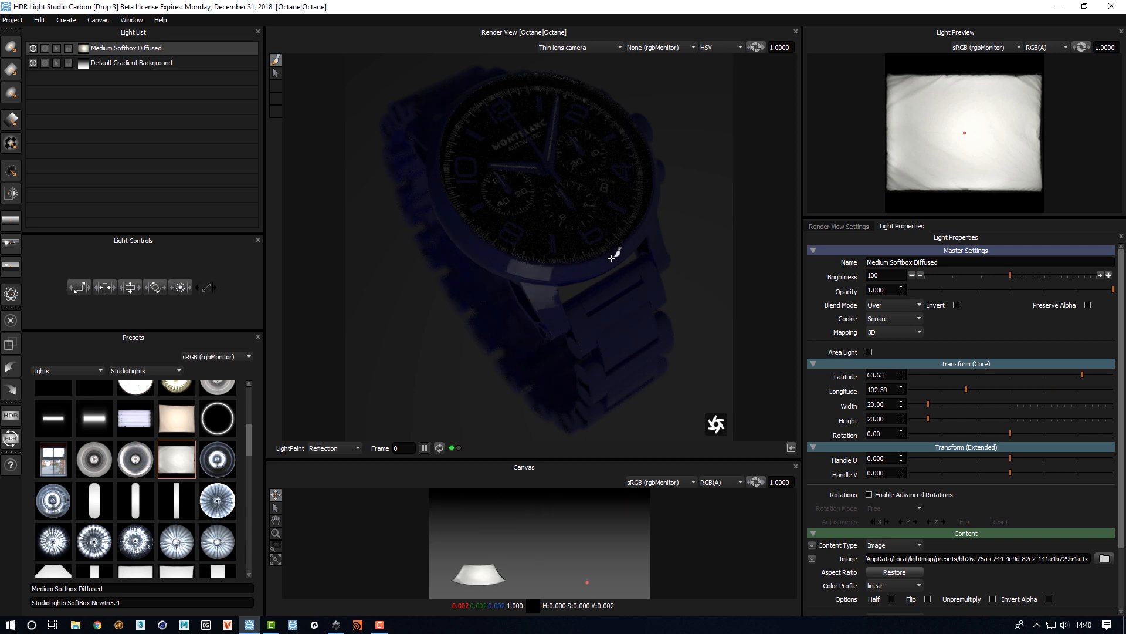
pyautogui.click(445, 201)
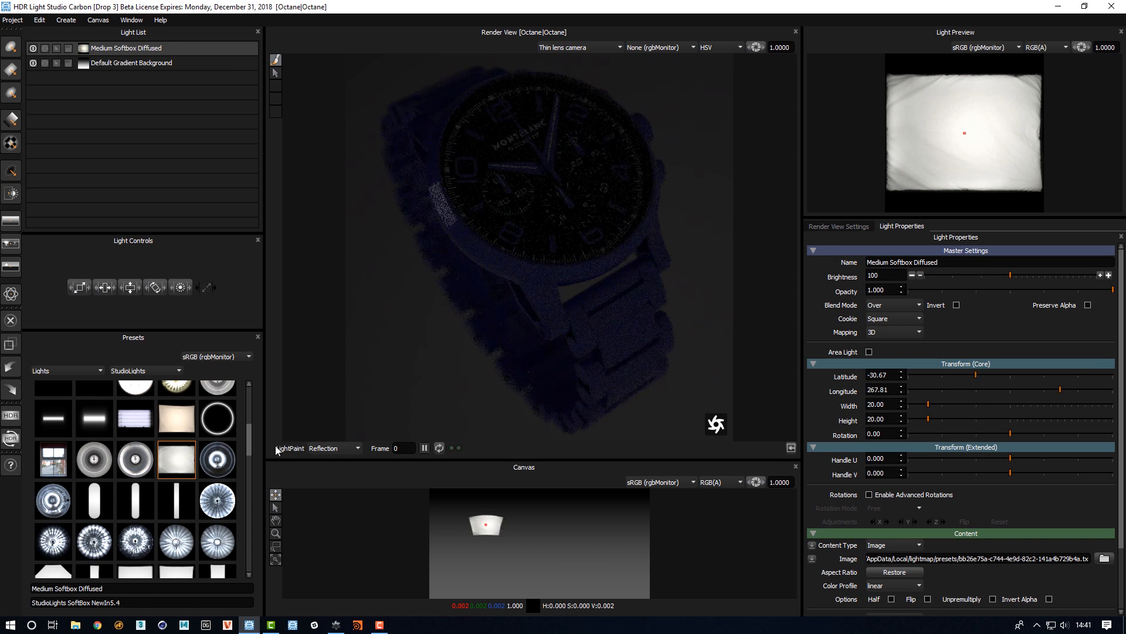
# Switch LightPaint to Rim mode and try the softbox at several background points around the watch
pyautogui.click(339, 449)
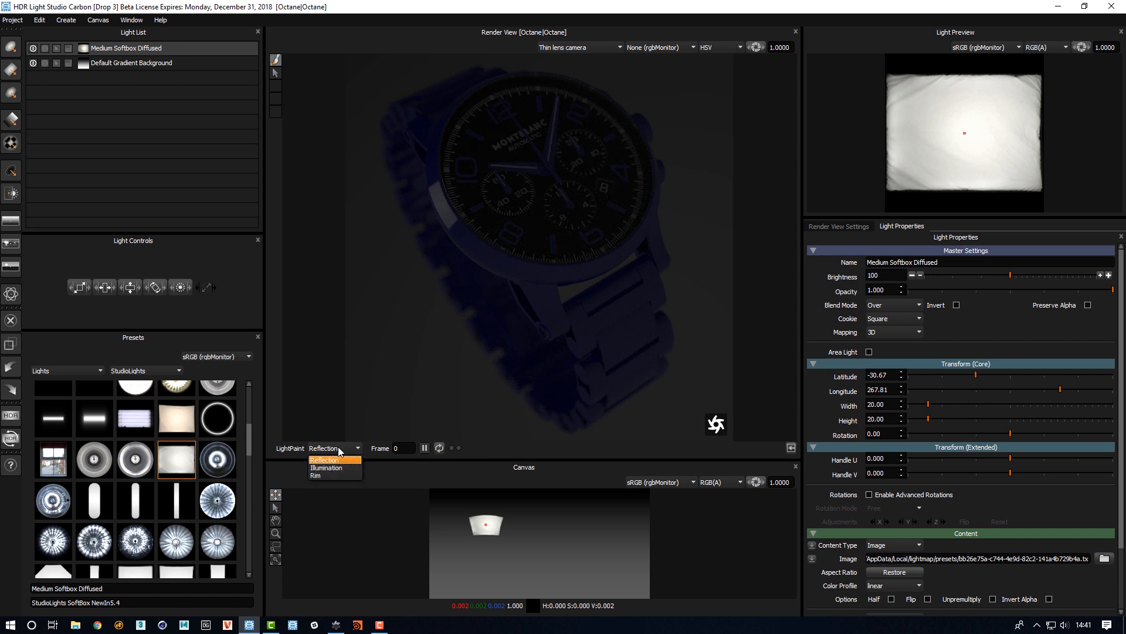
pyautogui.click(330, 474)
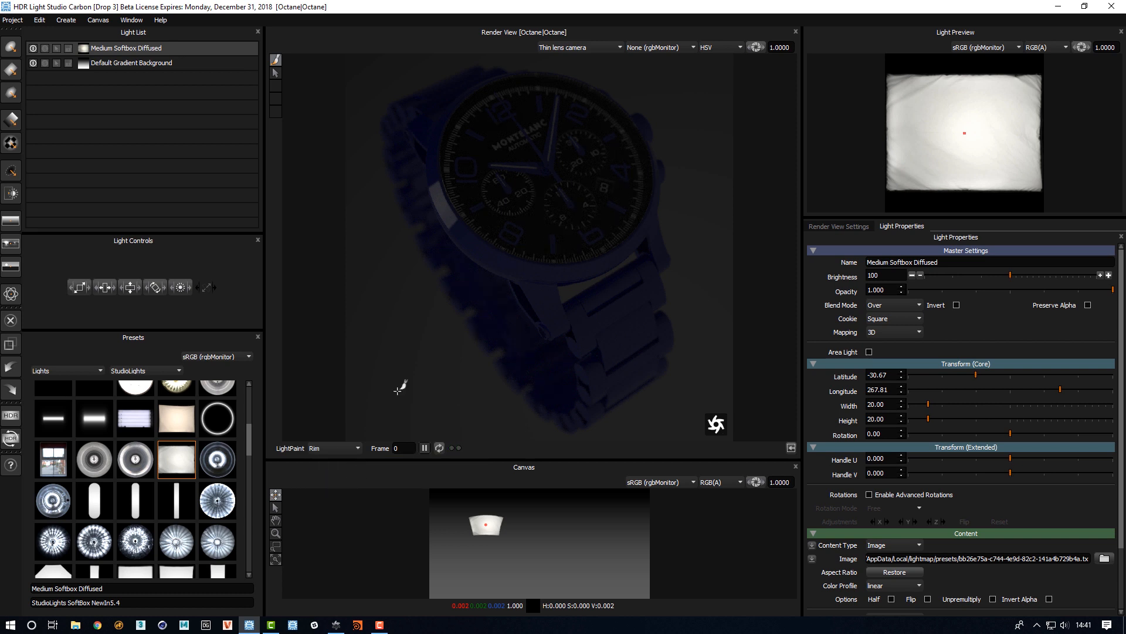
pyautogui.click(398, 390)
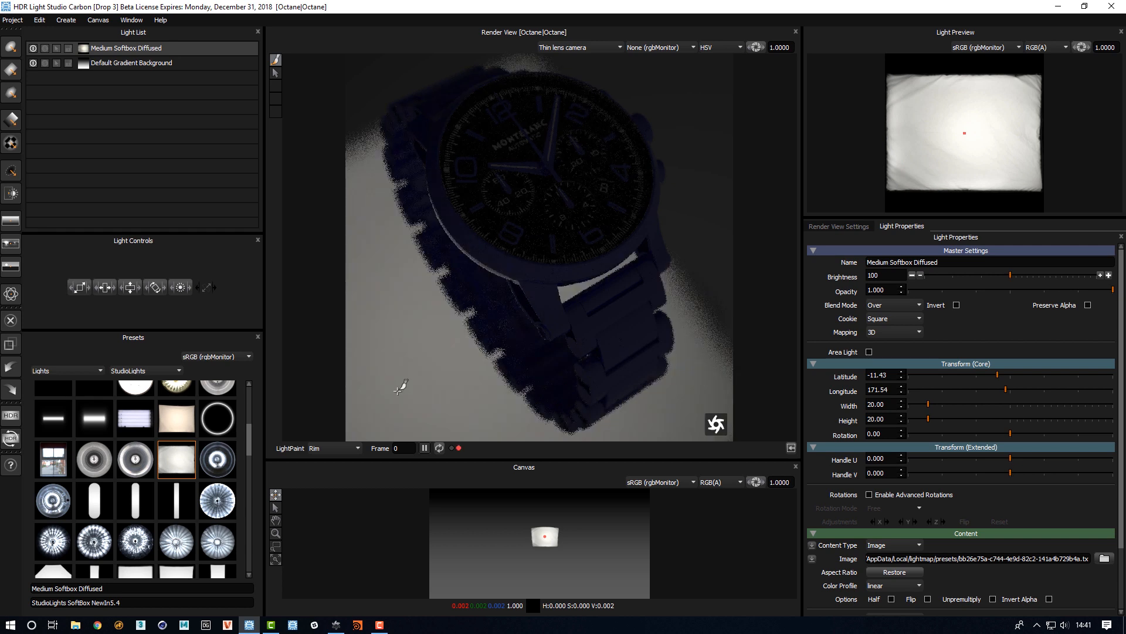
pyautogui.click(370, 98)
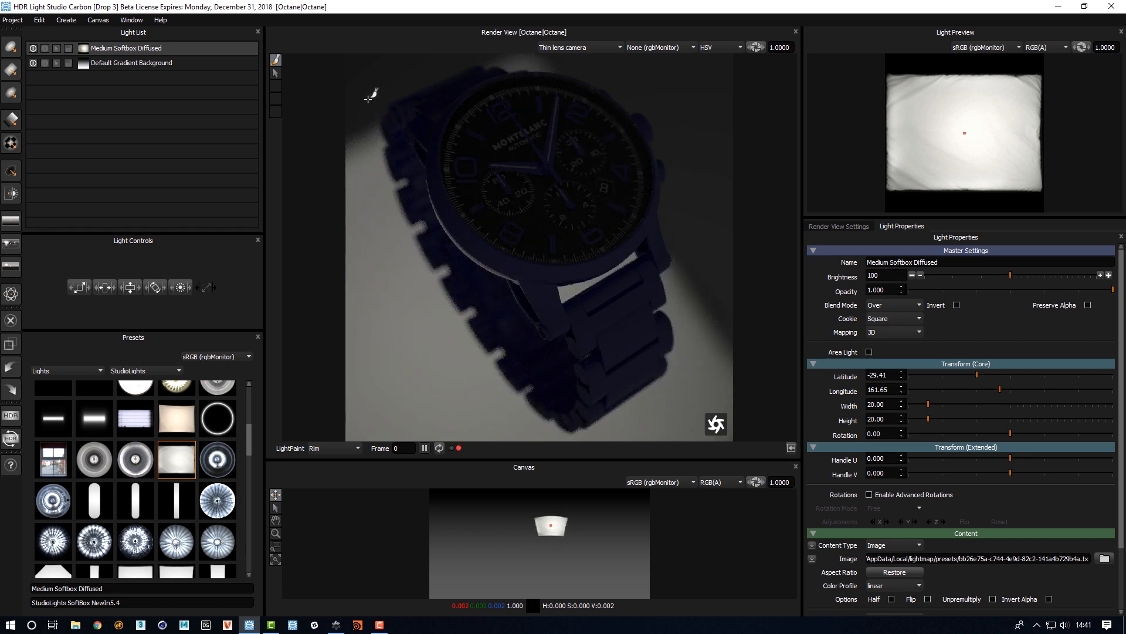
pyautogui.click(692, 91)
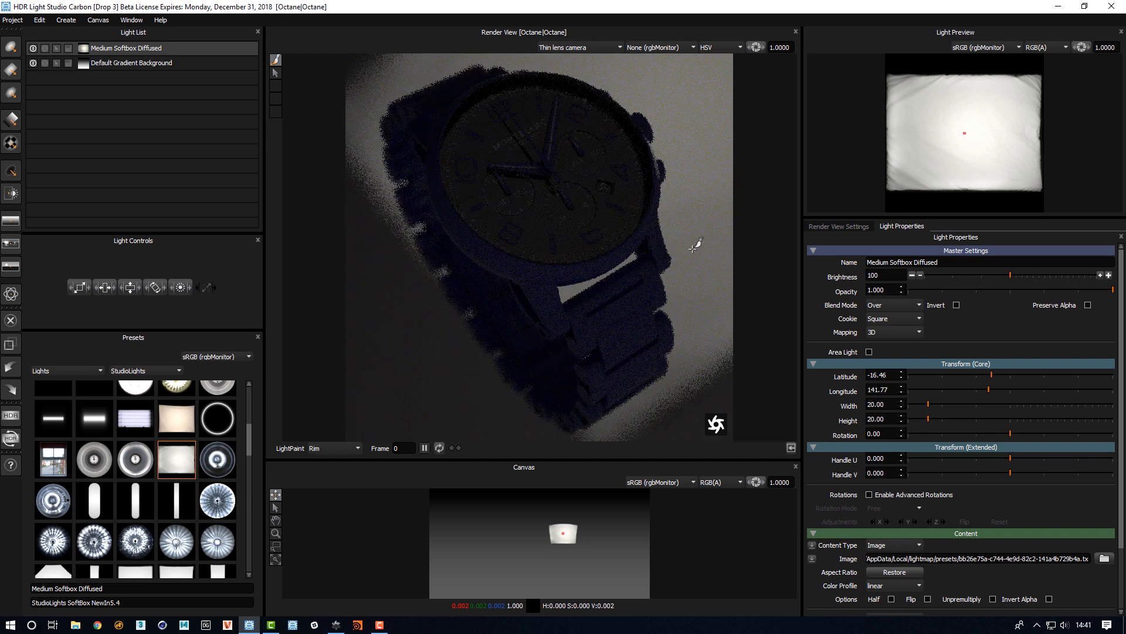
pyautogui.click(698, 279)
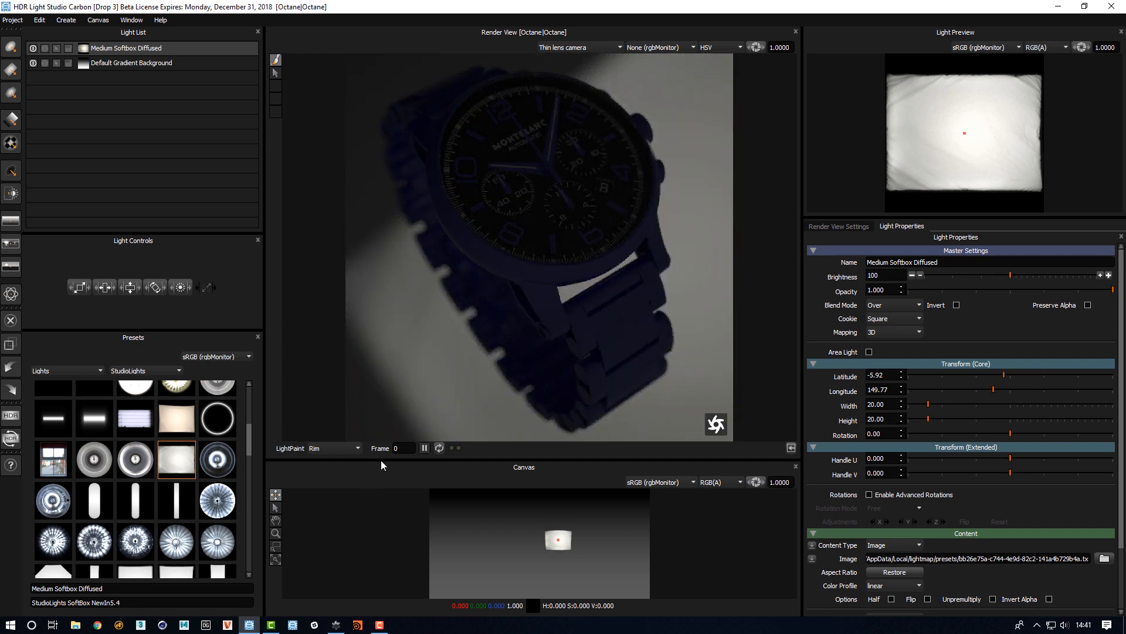
# Return LightPaint to Reflection, place the softbox on the lower-left bezel edge, and scale it to 46.50 in width and height
pyautogui.click(336, 448)
pyautogui.click(332, 472)
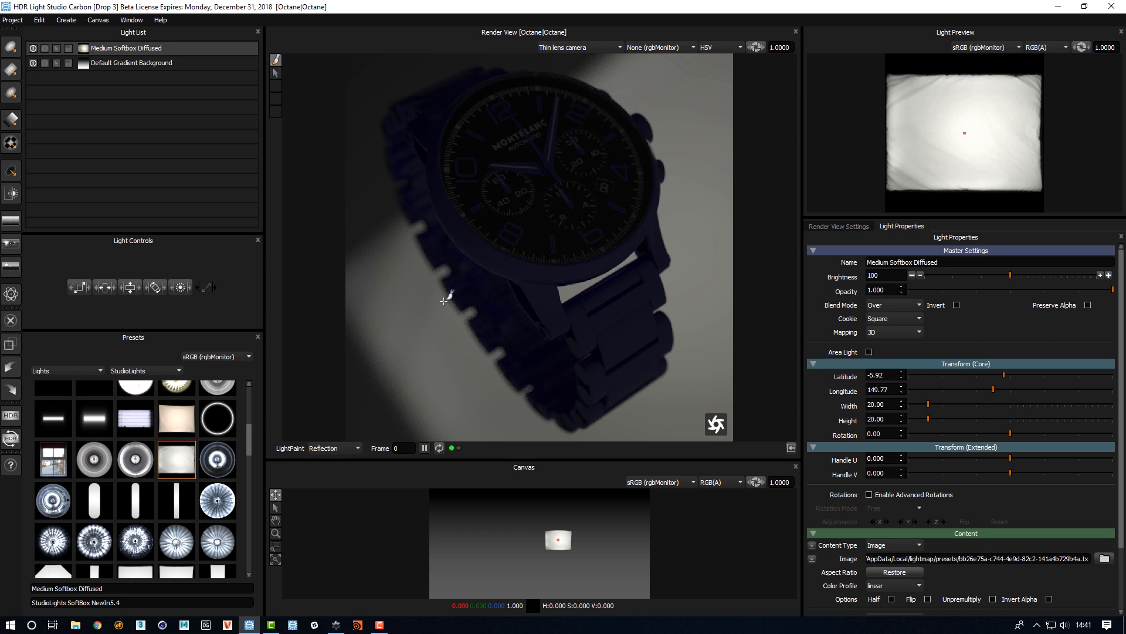
pyautogui.click(461, 222)
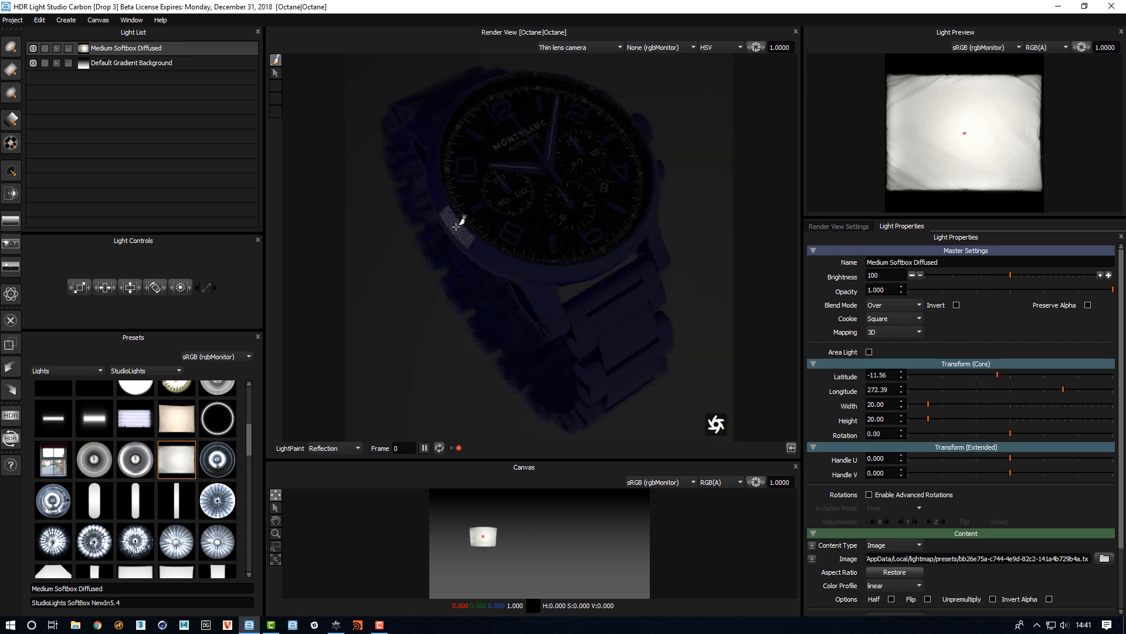
pyautogui.moveTo(82, 288); pyautogui.dragTo(141, 283)
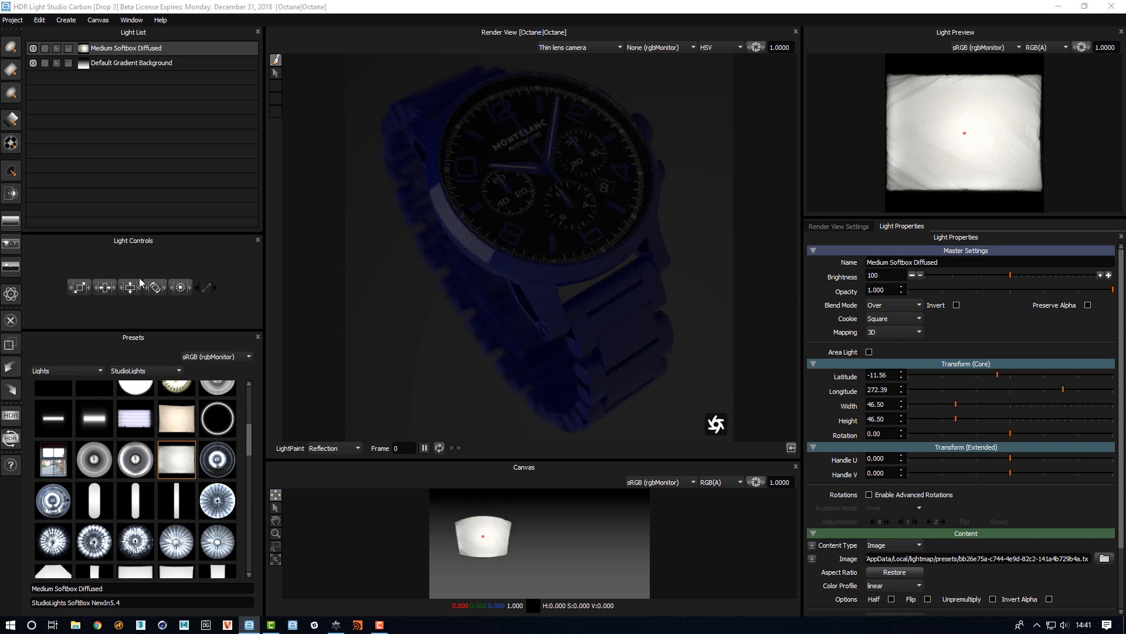
# Duplicate the softbox onto the right edge of the watch case and scale the copy to 25.50 in width and height
pyautogui.hotkey('ctrl', 'd')
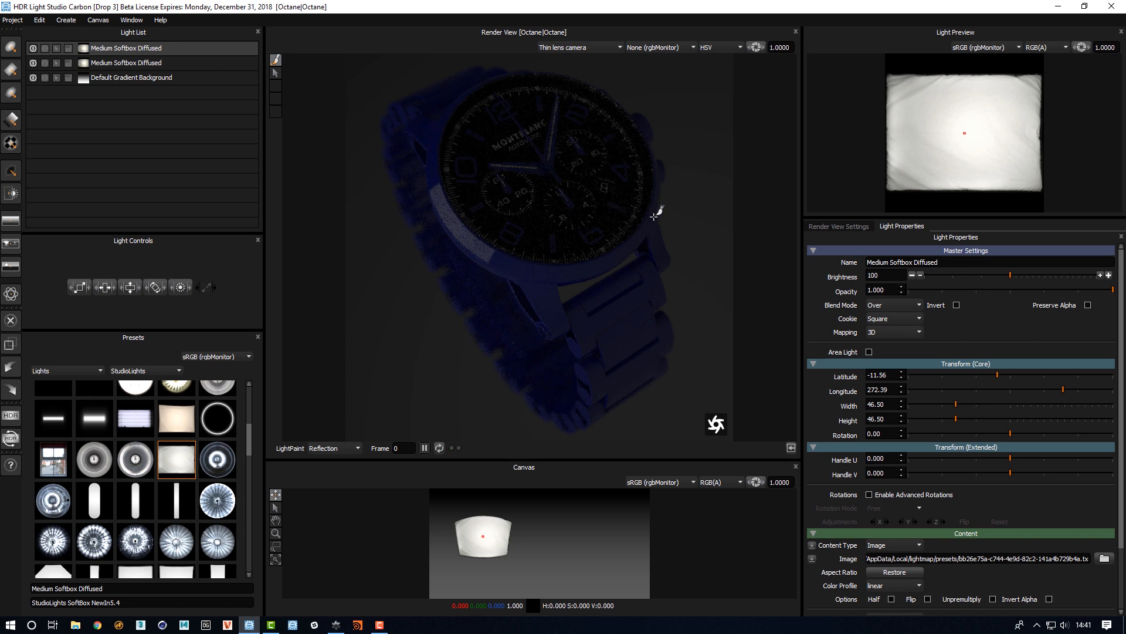
pyautogui.click(655, 212)
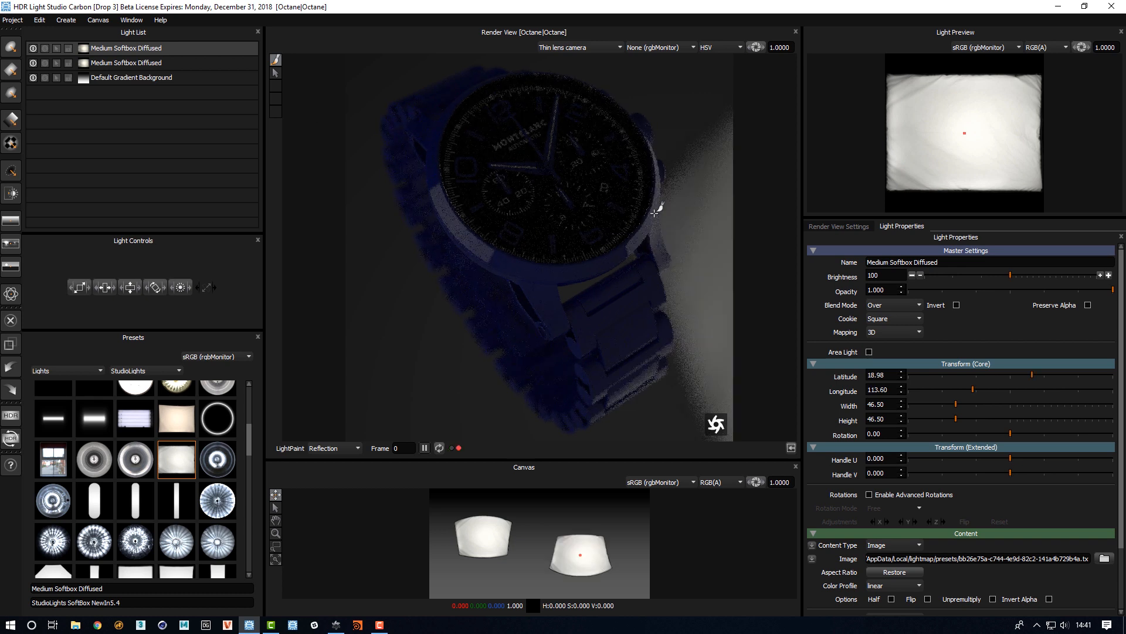
pyautogui.moveTo(80, 286); pyautogui.dragTo(41, 284)
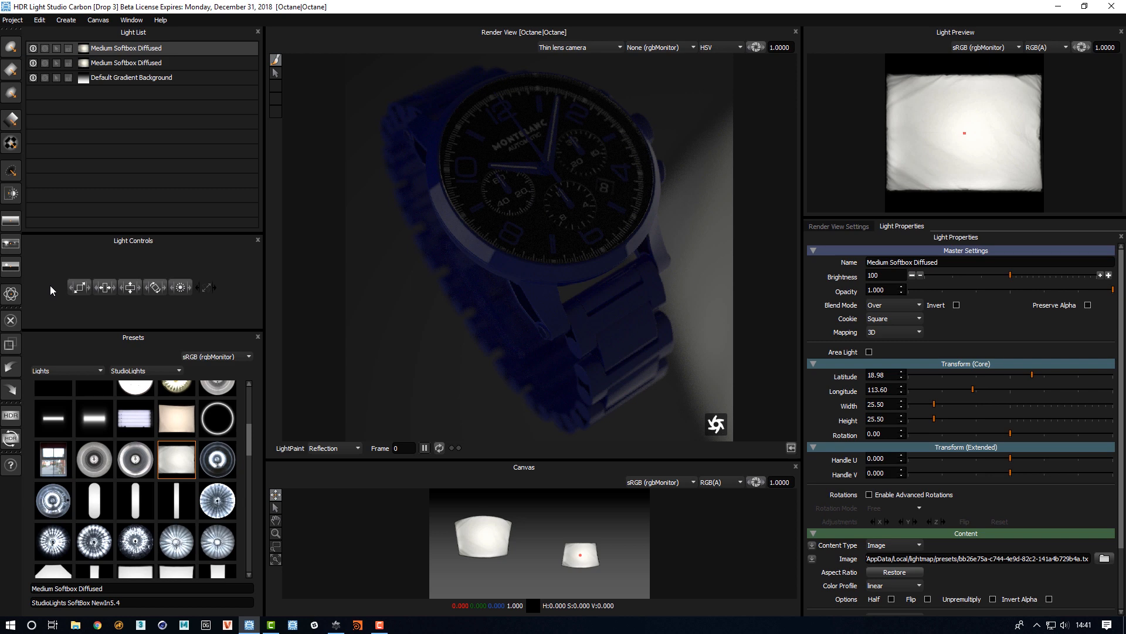
# Add a round light reflecting in the lower bracelet and place a duplicate of it on the upper bracelet
pyautogui.click(11, 47)
pyautogui.click(629, 326)
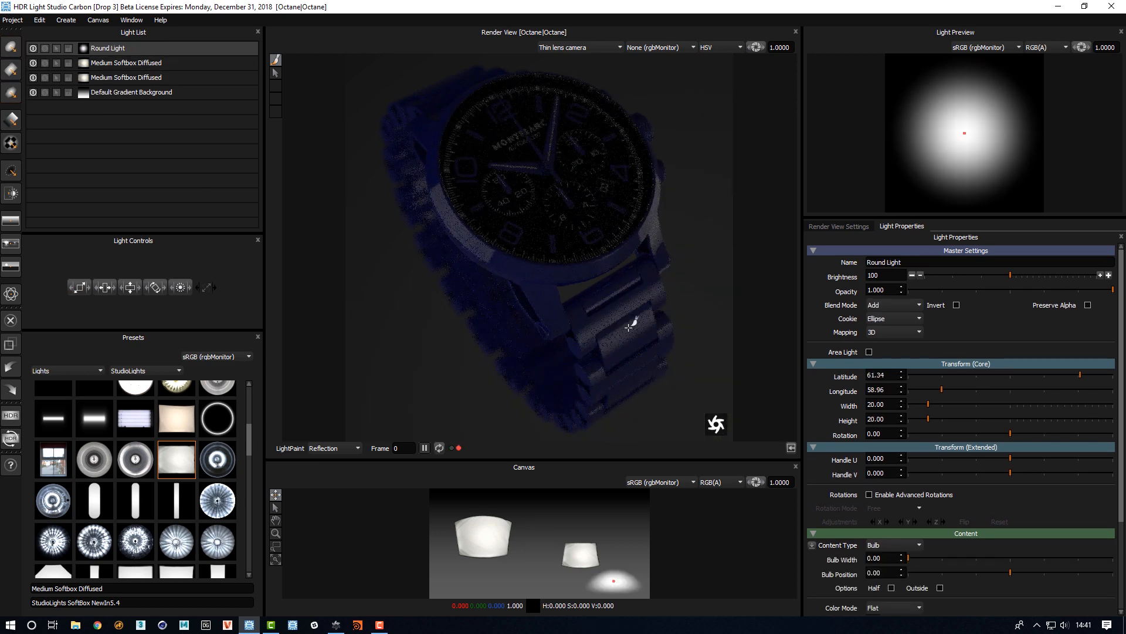
pyautogui.hotkey('ctrl', 'd')
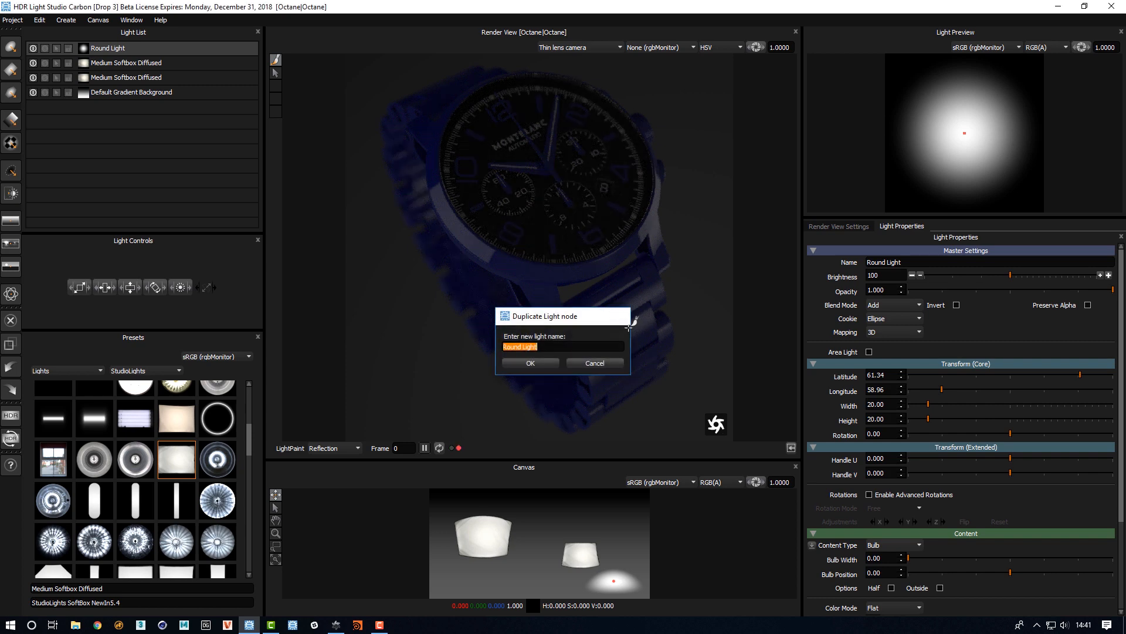
pyautogui.press('Return')
pyautogui.click(452, 85)
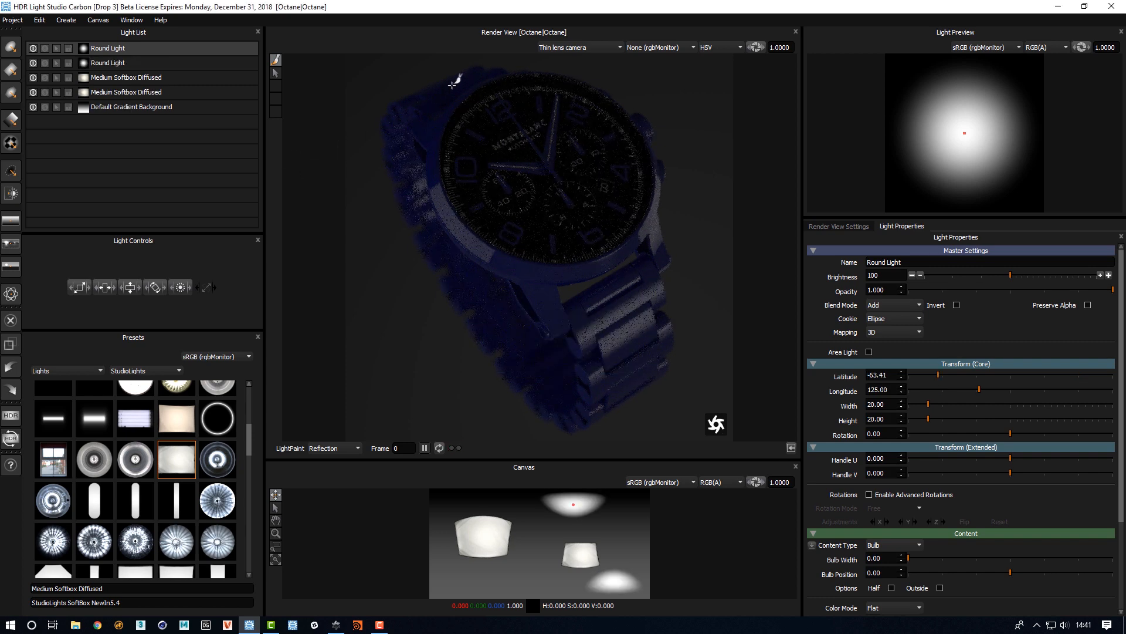
# Place a duplicate round light behind the watch dial using Rim mode and scale it to 15.00 in width and height
pyautogui.hotkey('ctrl', 'd')
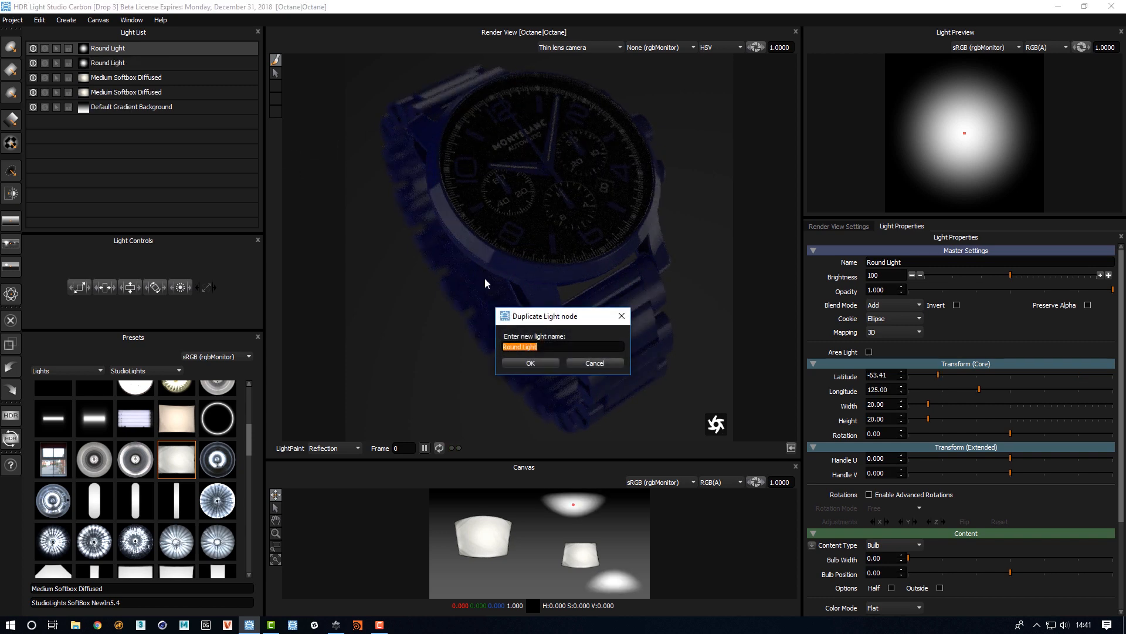
pyautogui.click(531, 370)
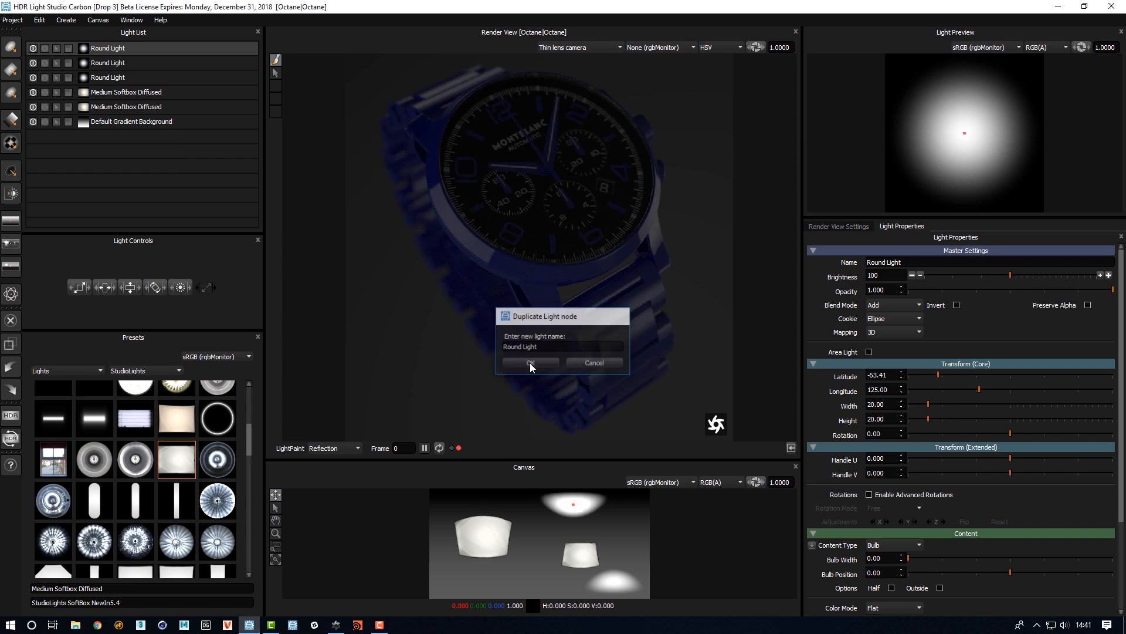
pyautogui.click(335, 448)
pyautogui.click(332, 473)
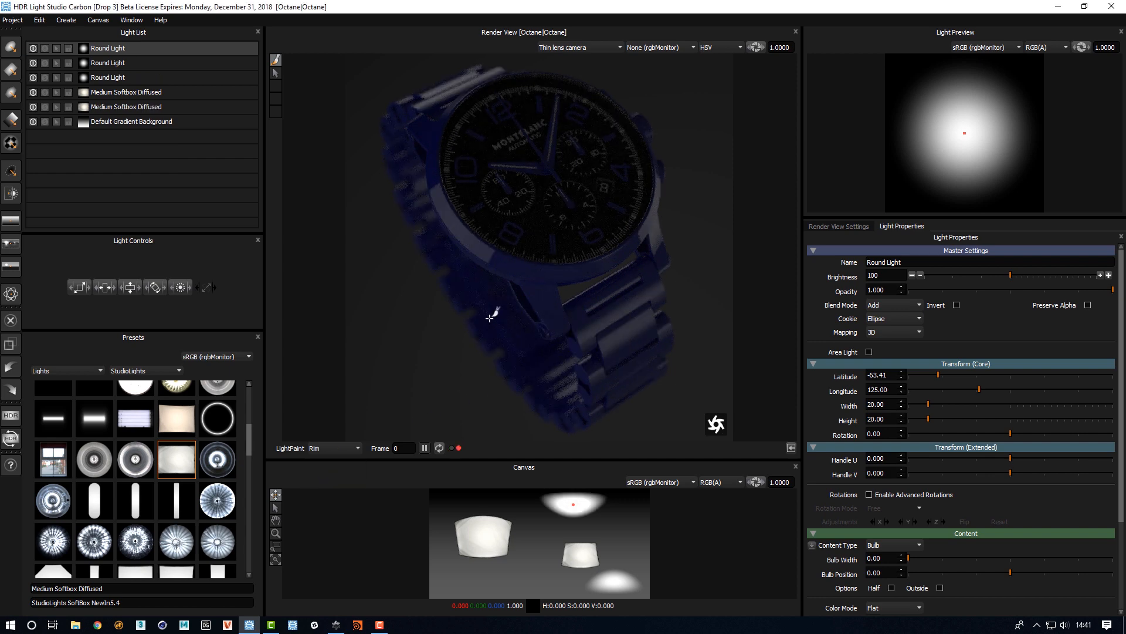
pyautogui.click(544, 226)
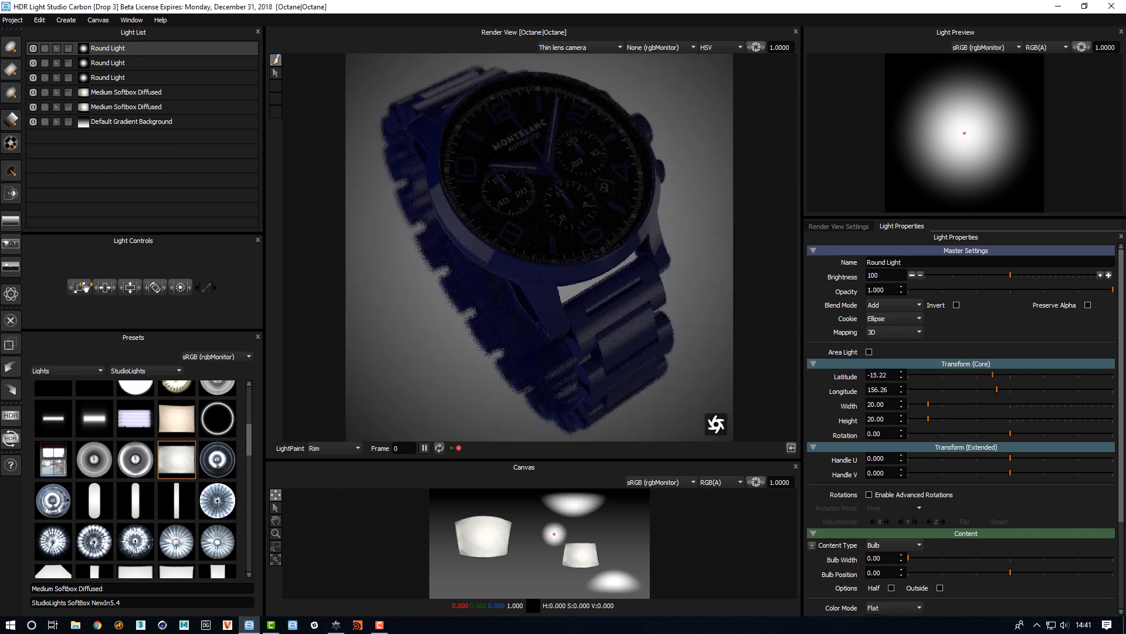
pyautogui.moveTo(80, 287)
pyautogui.mouseDown()
pyautogui.moveTo(58, 287)
pyautogui.moveTo(93, 290)
pyautogui.mouseUp()
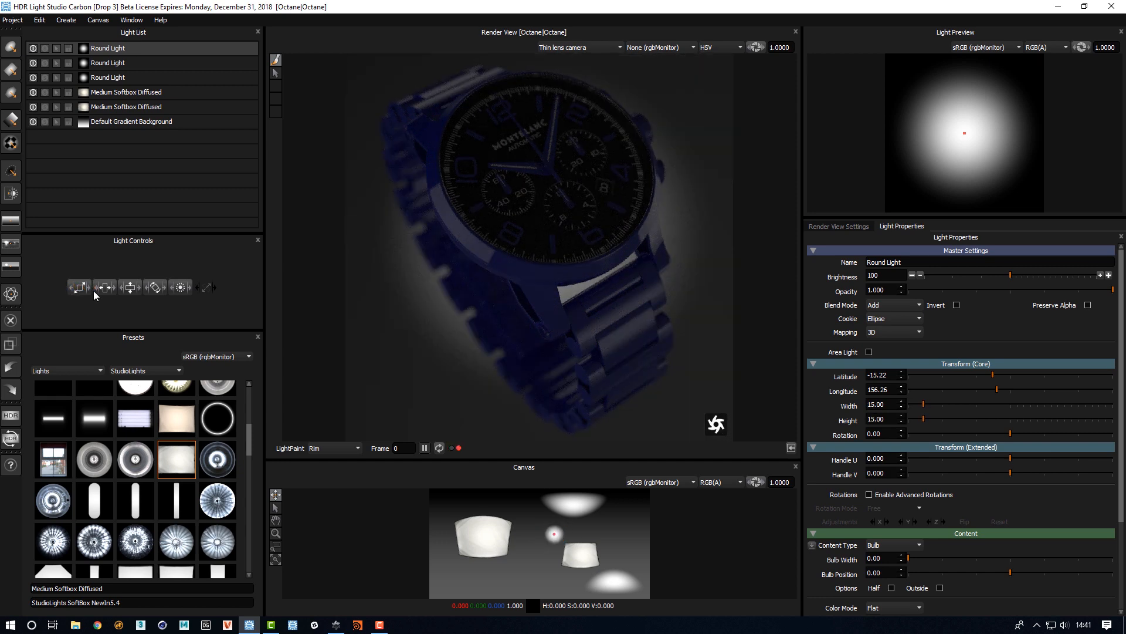
# Switch the rim round light's opacity ramp to the logarithmic falloff in the Custom Gradient editor
pyautogui.scroll(-3, 1114, 504)
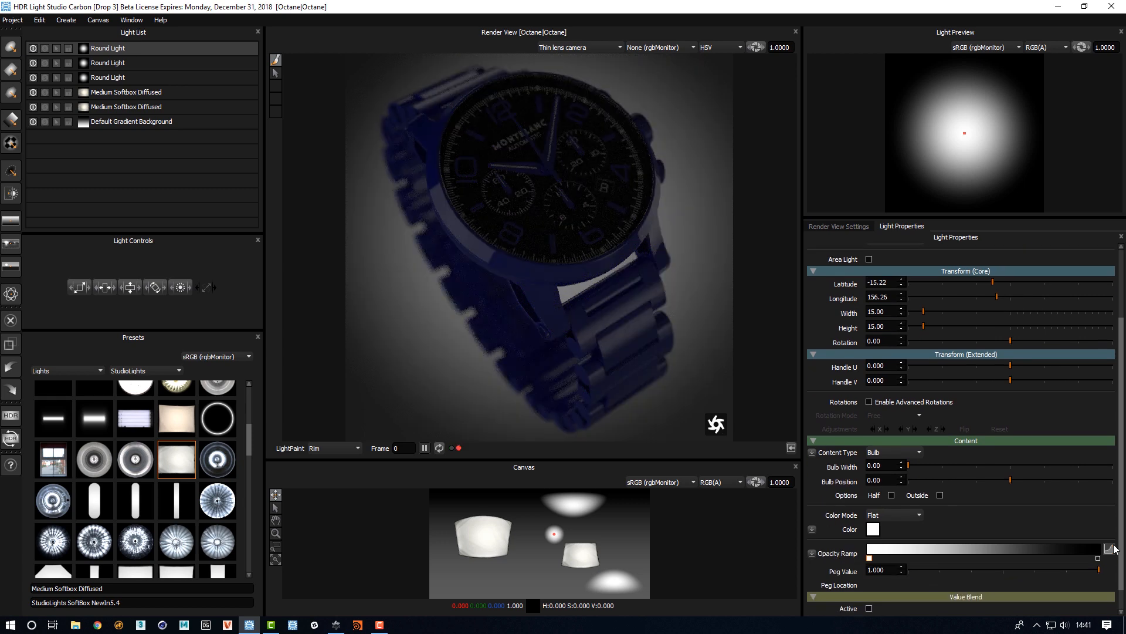
pyautogui.click(1109, 548)
pyautogui.click(687, 352)
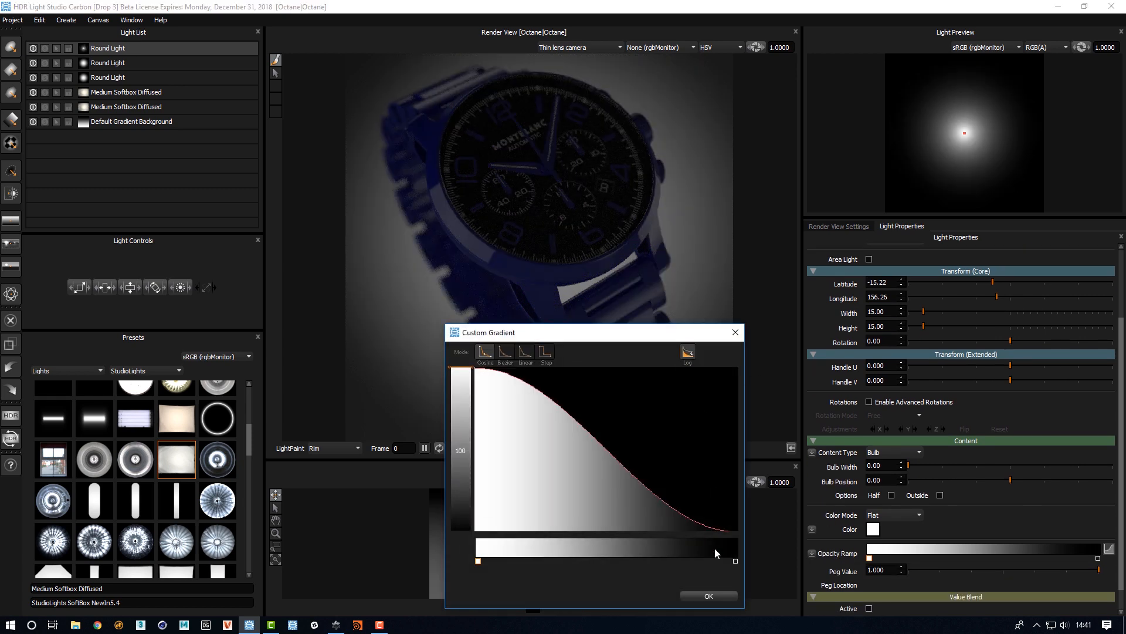
pyautogui.click(709, 596)
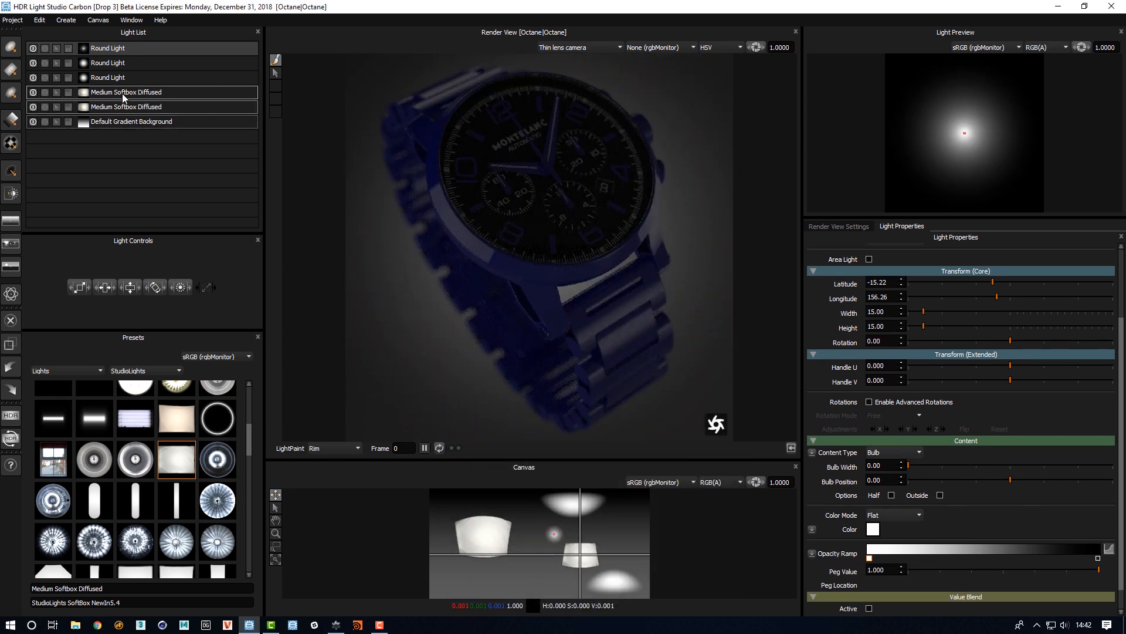
# Raise the brightness of the lower Medium Softbox Diffused light in the list to 200 and scale it to 54.00 in width and height
pyautogui.click(147, 106)
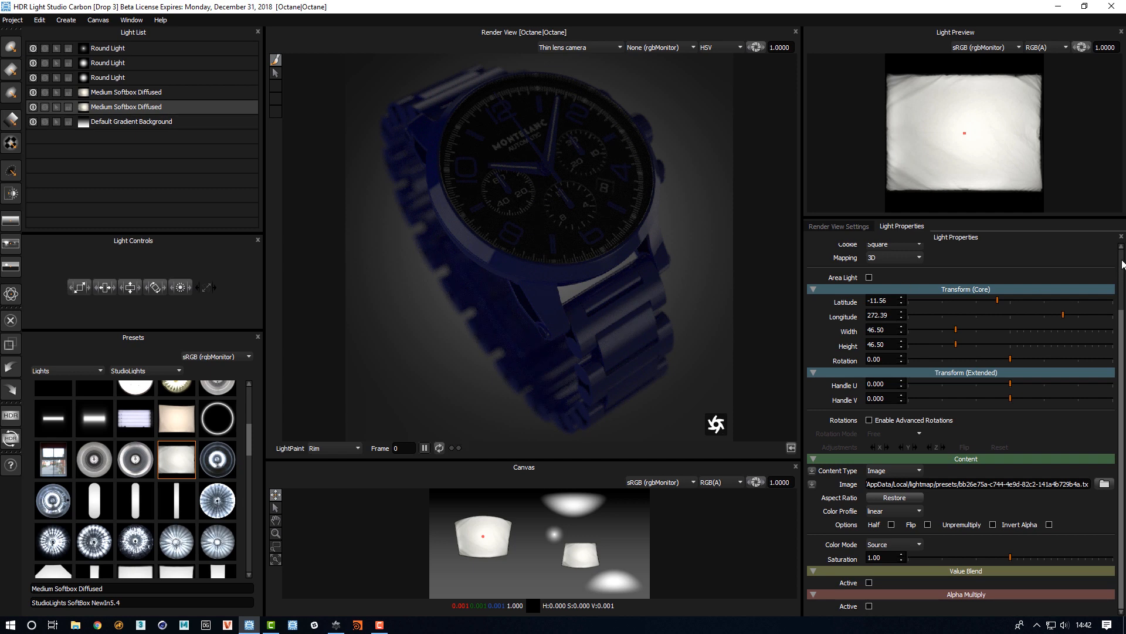
pyautogui.scroll(3, 1120, 267)
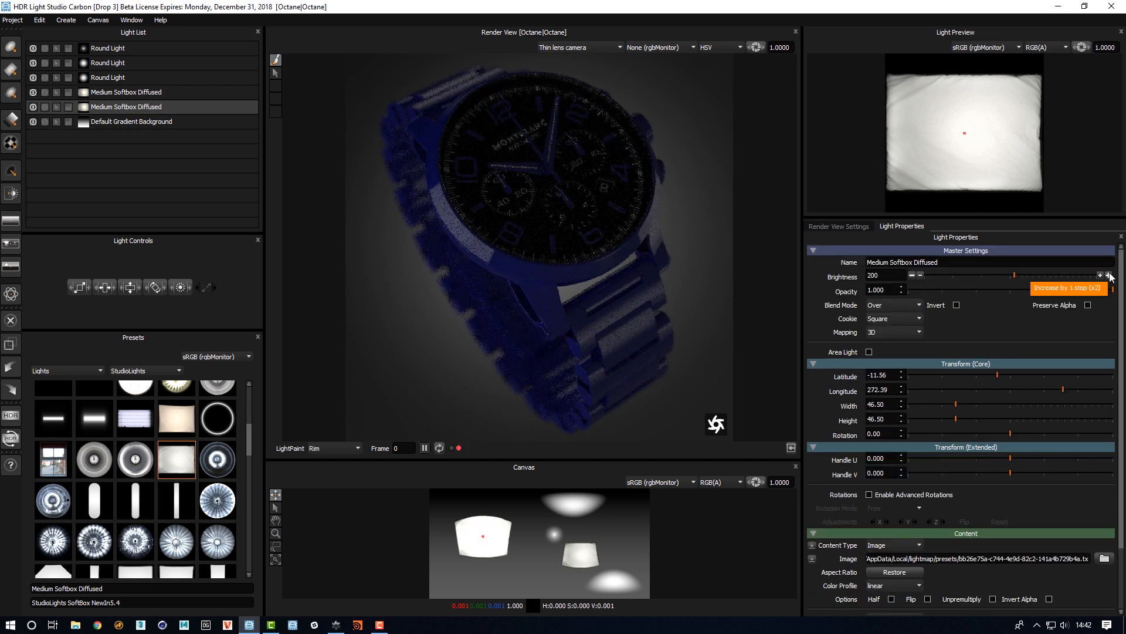
pyautogui.moveTo(79, 287); pyautogui.dragTo(102, 286)
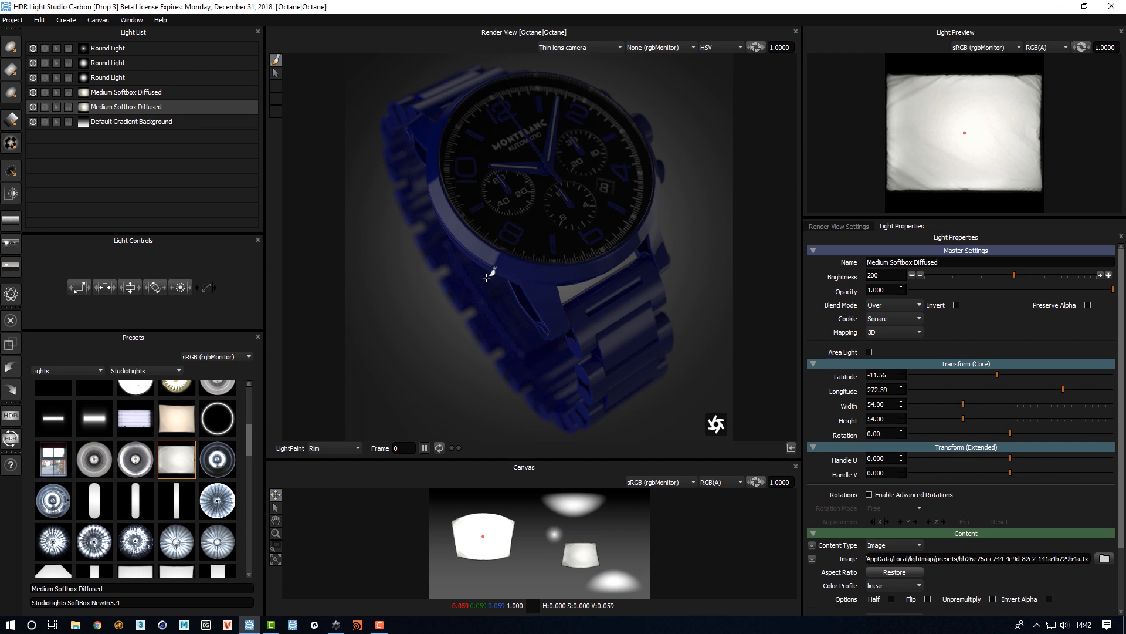
# Place the softbox on the lower-left bezel edge using Reflection mode and turn it into an area light
pyautogui.click(504, 261)
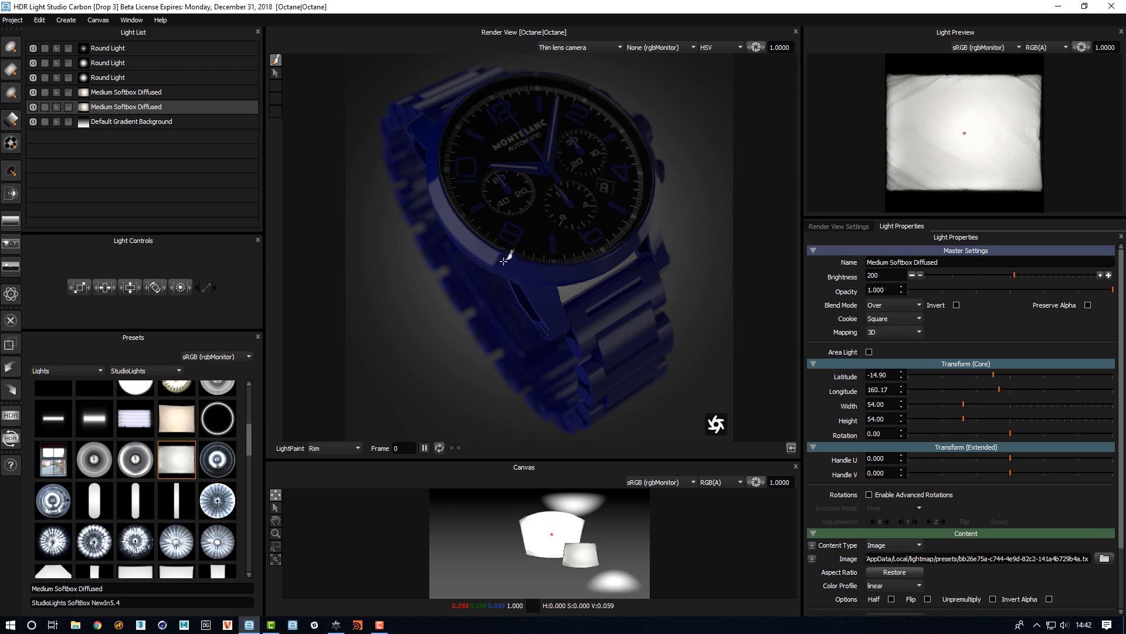
pyautogui.click(458, 223)
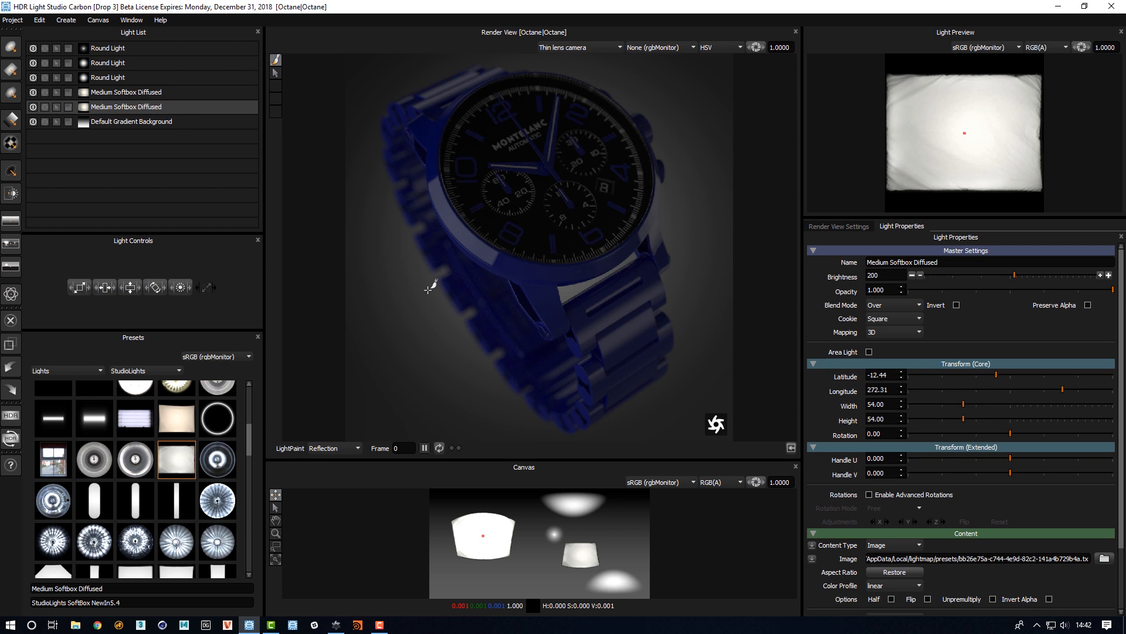
pyautogui.click(870, 352)
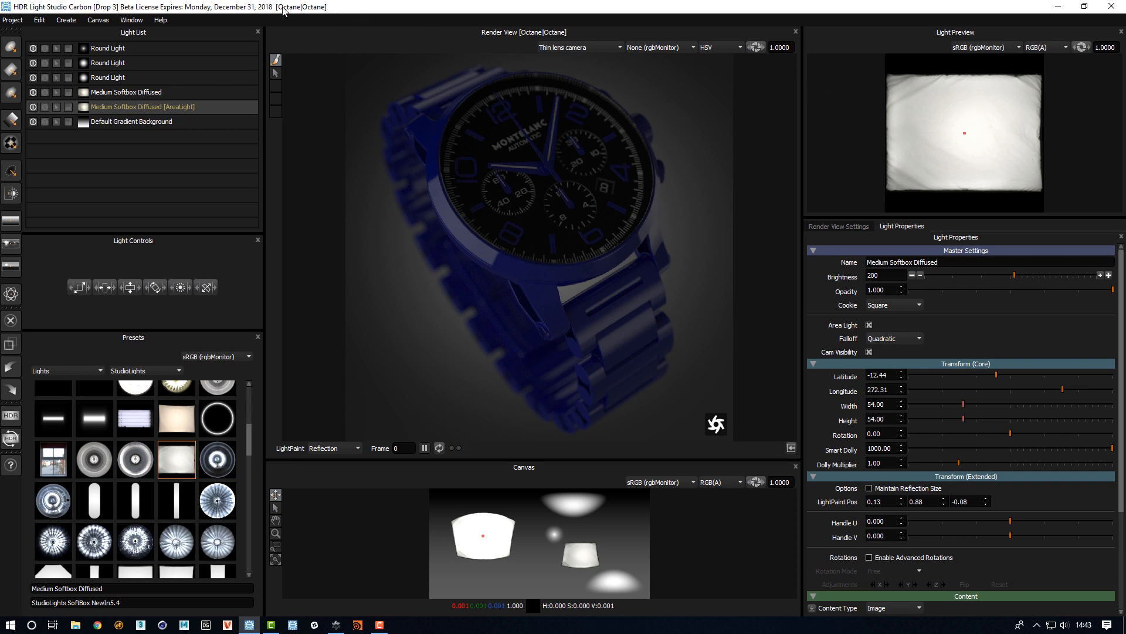
# Switch to OctaneRender and examine the contents of the HDR Light Studio Area Lights node in the scene outliner
pyautogui.moveTo(284, 11); pyautogui.dragTo(744, 513)
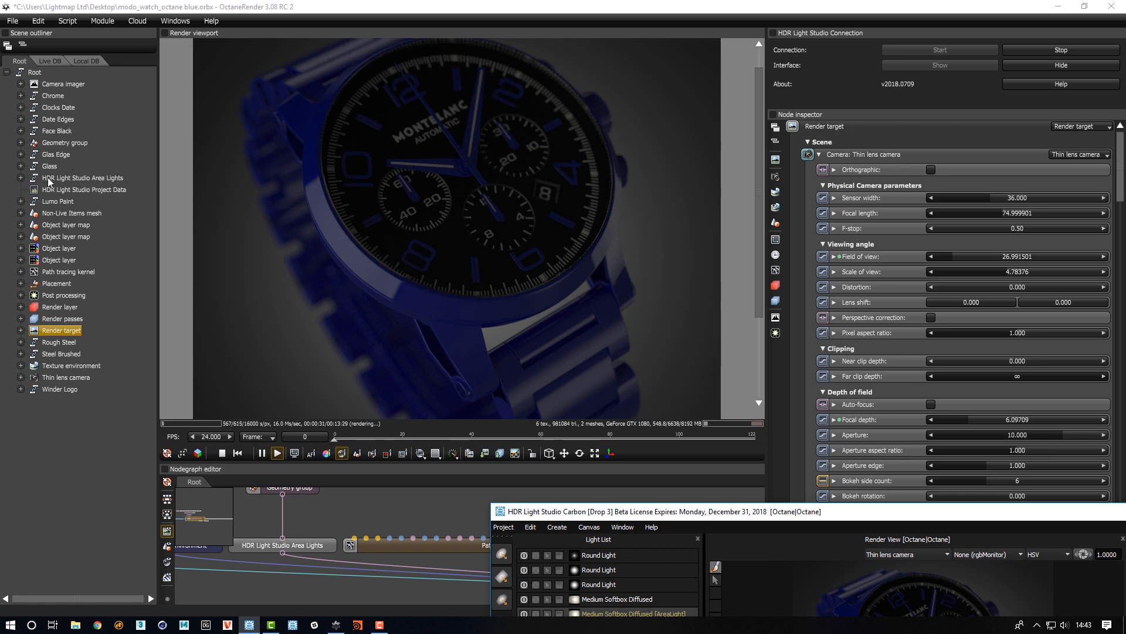
pyautogui.click(20, 177)
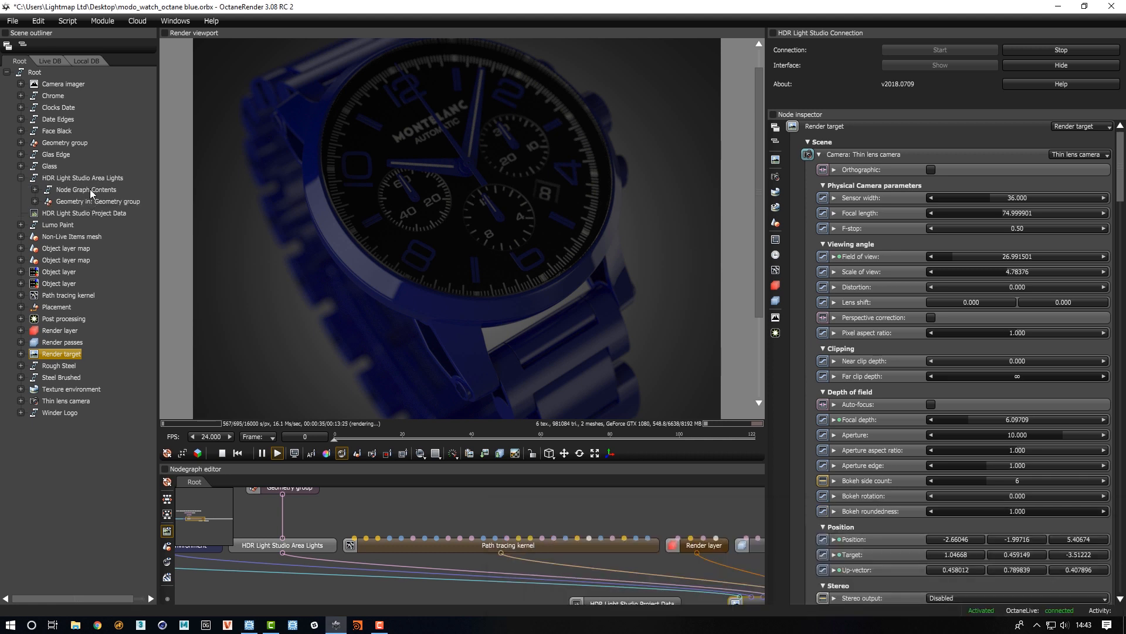
pyautogui.click(21, 178)
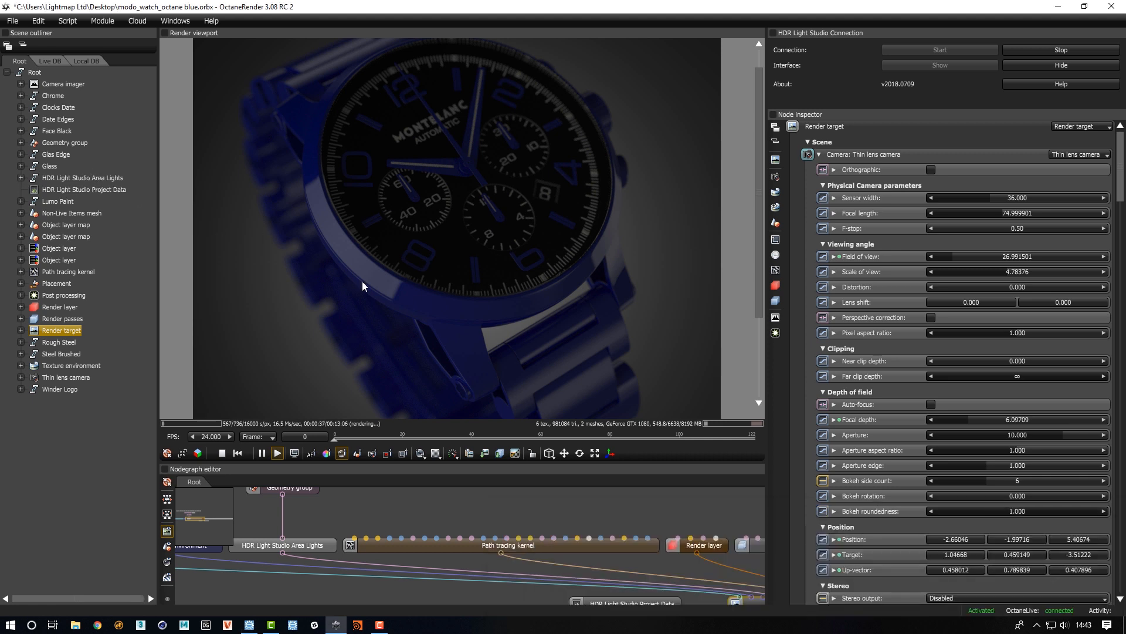
# Switch back to HDR Light Studio, maximize its window, and widen the Render View between the neighbouring panels
pyautogui.click(249, 625)
pyautogui.moveTo(726, 516); pyautogui.dragTo(558, 16)
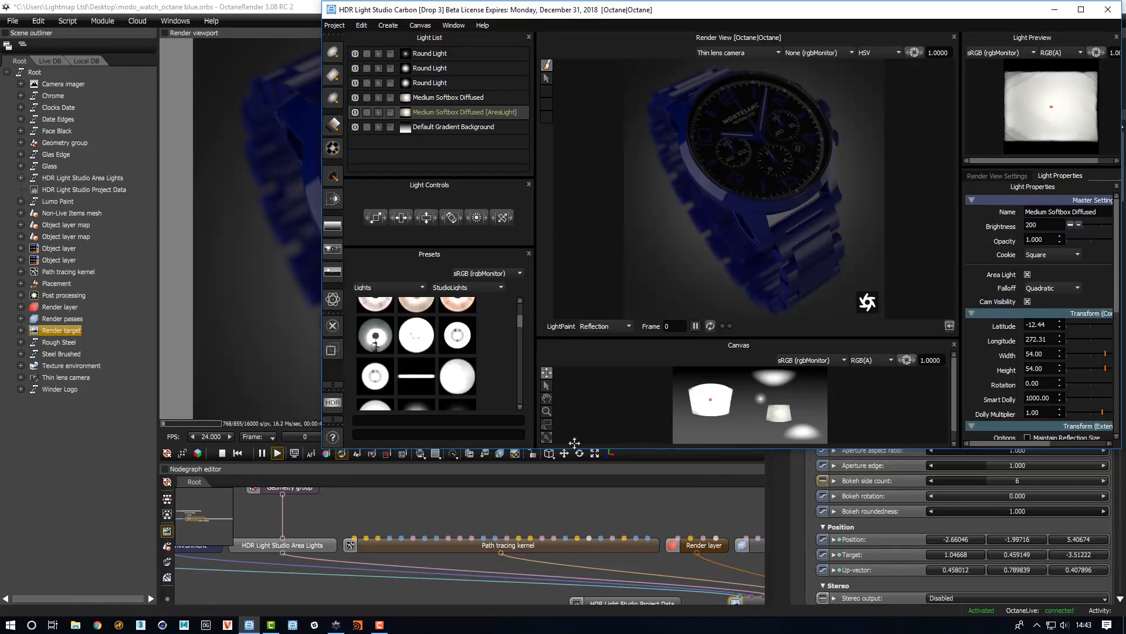
pyautogui.moveTo(579, 451); pyautogui.dragTo(569, 614)
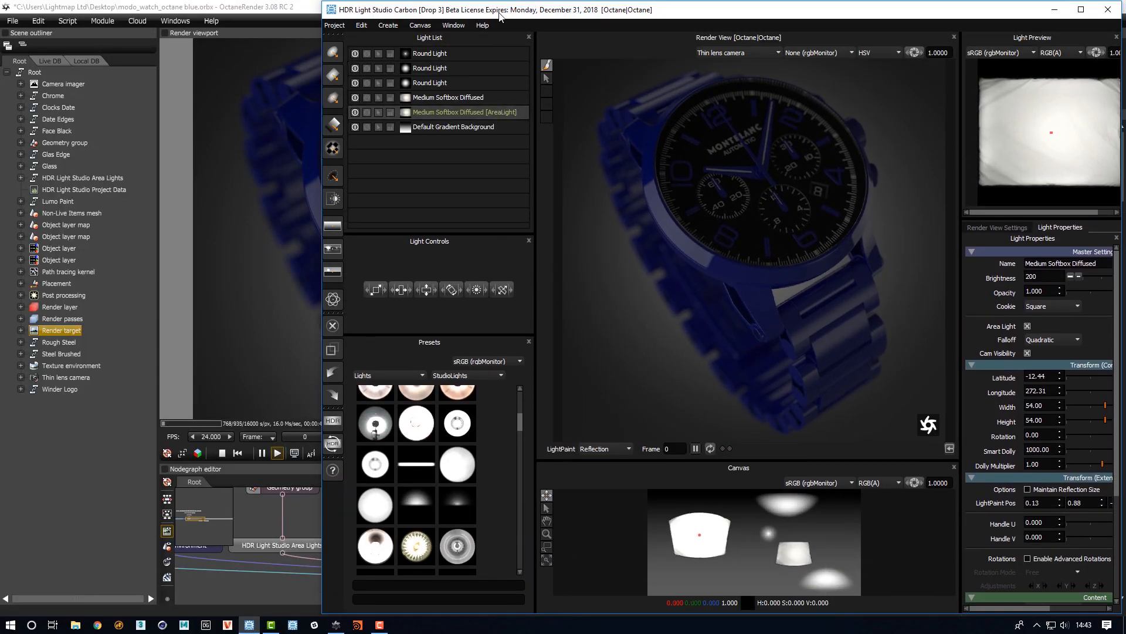
pyautogui.click(1081, 9)
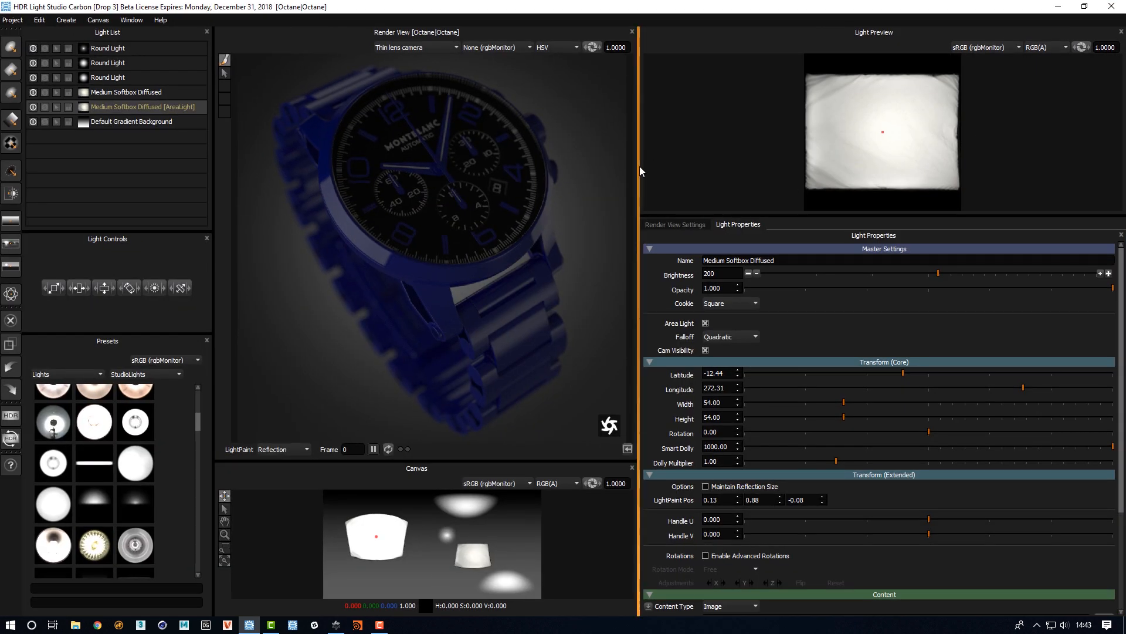
pyautogui.moveTo(693, 166); pyautogui.dragTo(769, 169)
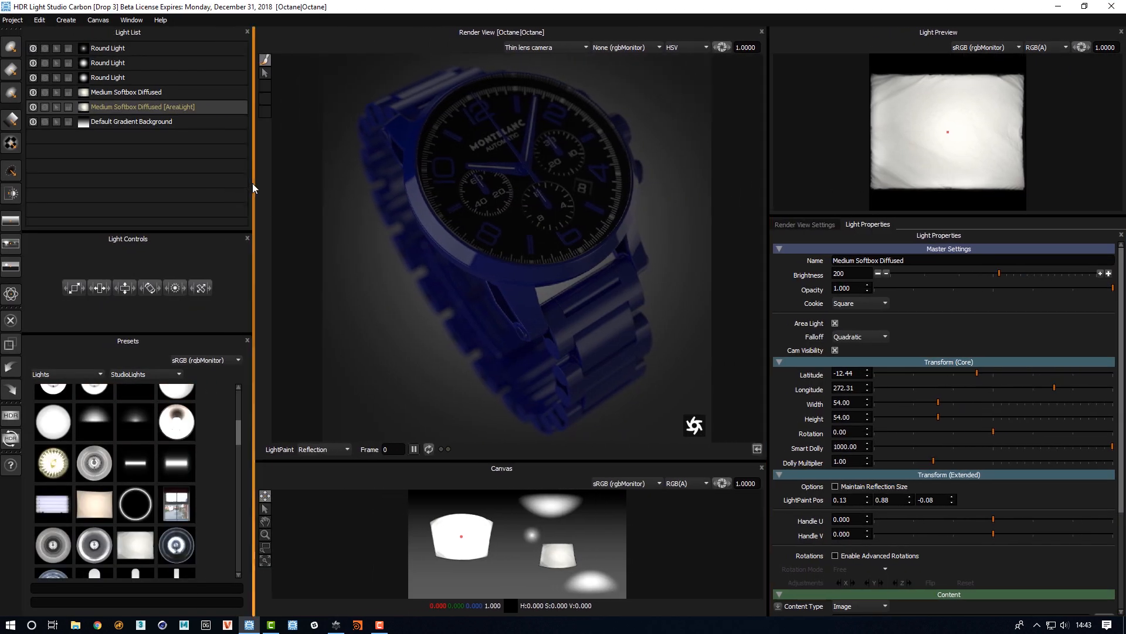
pyautogui.moveTo(245, 184); pyautogui.dragTo(235, 184)
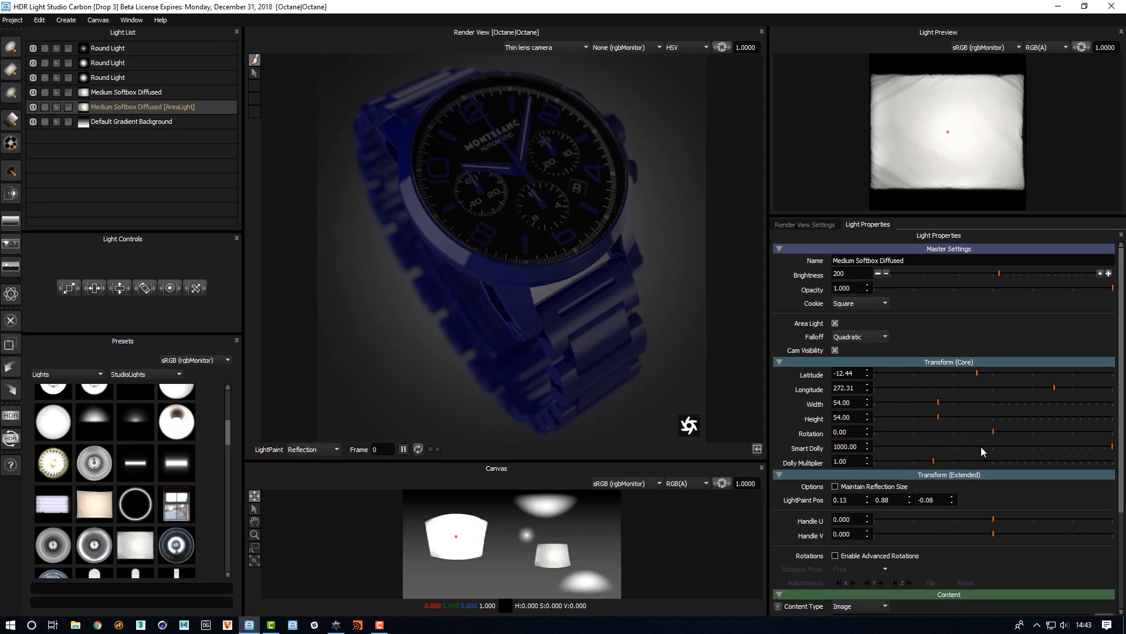
# Bring the softbox area light close to the watch with a Smart Dolly of 0.50
pyautogui.moveTo(981, 447); pyautogui.dragTo(876, 448)
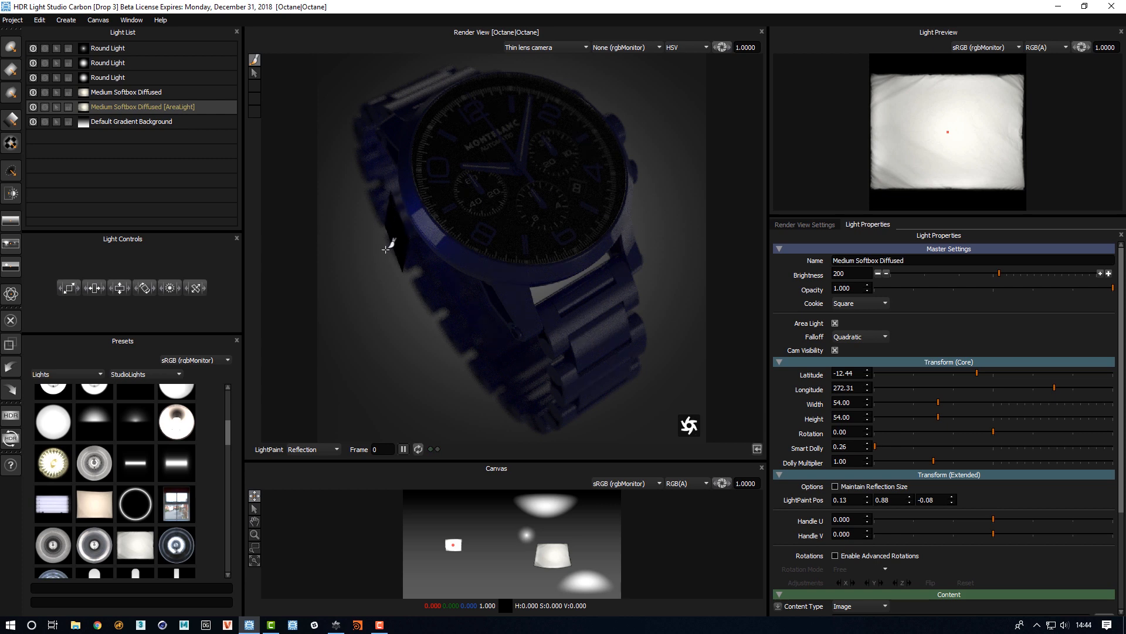
pyautogui.click(880, 448)
pyautogui.moveTo(880, 449); pyautogui.dragTo(876, 449)
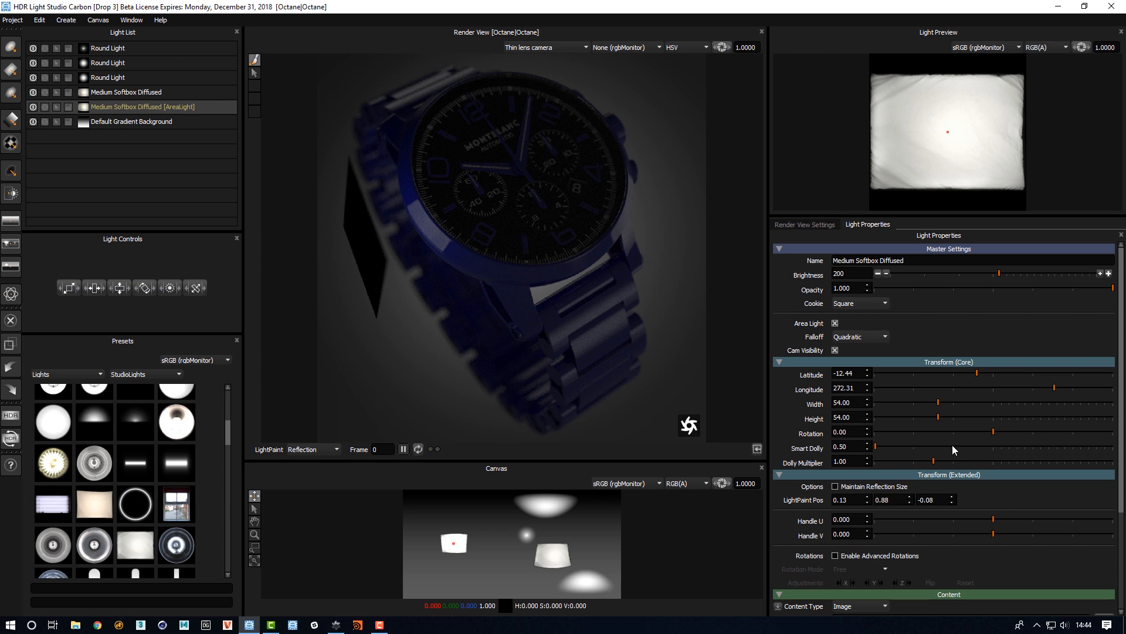
# Change the Smart Dolly Scalar preference to 0.1 and set the softbox area light's Smart Dolly to 15.98
pyautogui.click(39, 19)
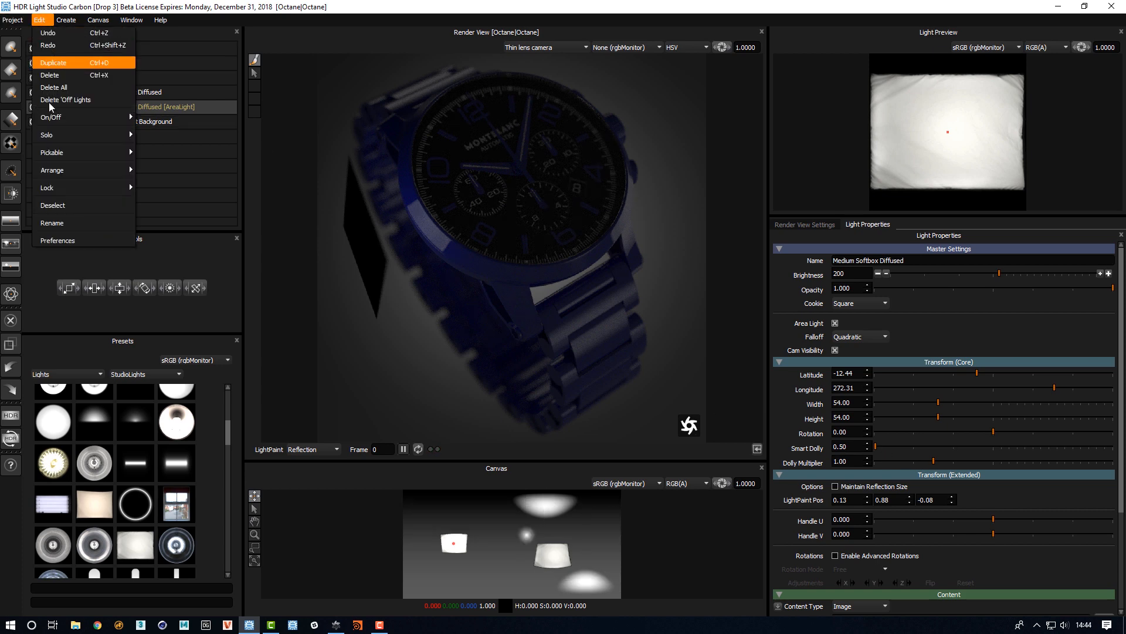
pyautogui.click(68, 240)
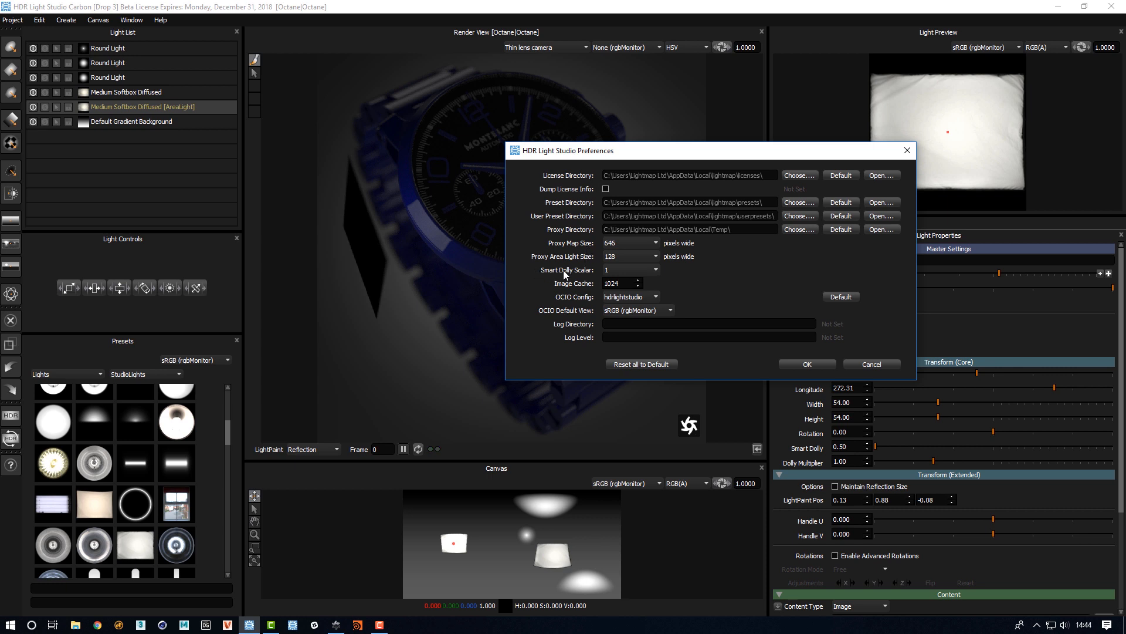
pyautogui.click(621, 270)
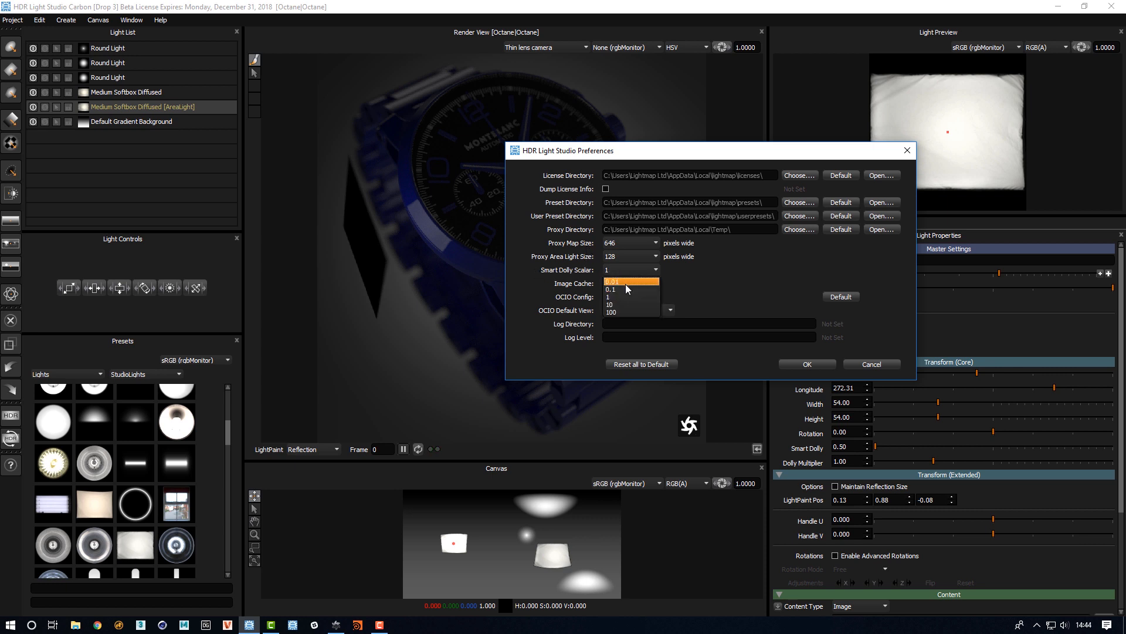
pyautogui.click(625, 289)
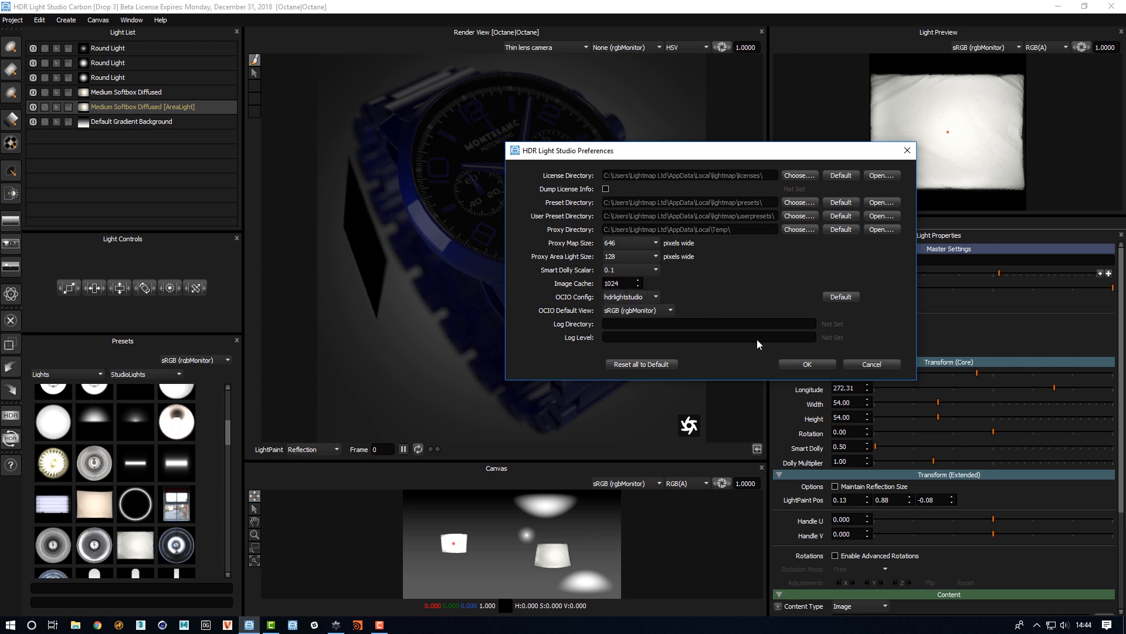
pyautogui.click(787, 363)
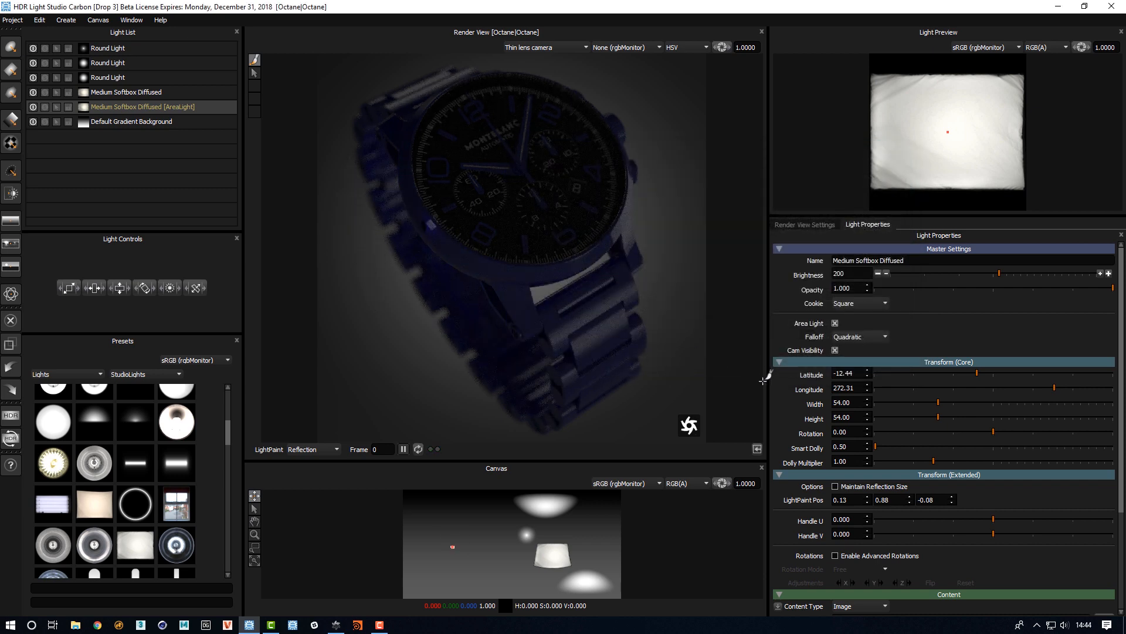
pyautogui.moveTo(876, 446); pyautogui.dragTo(914, 451)
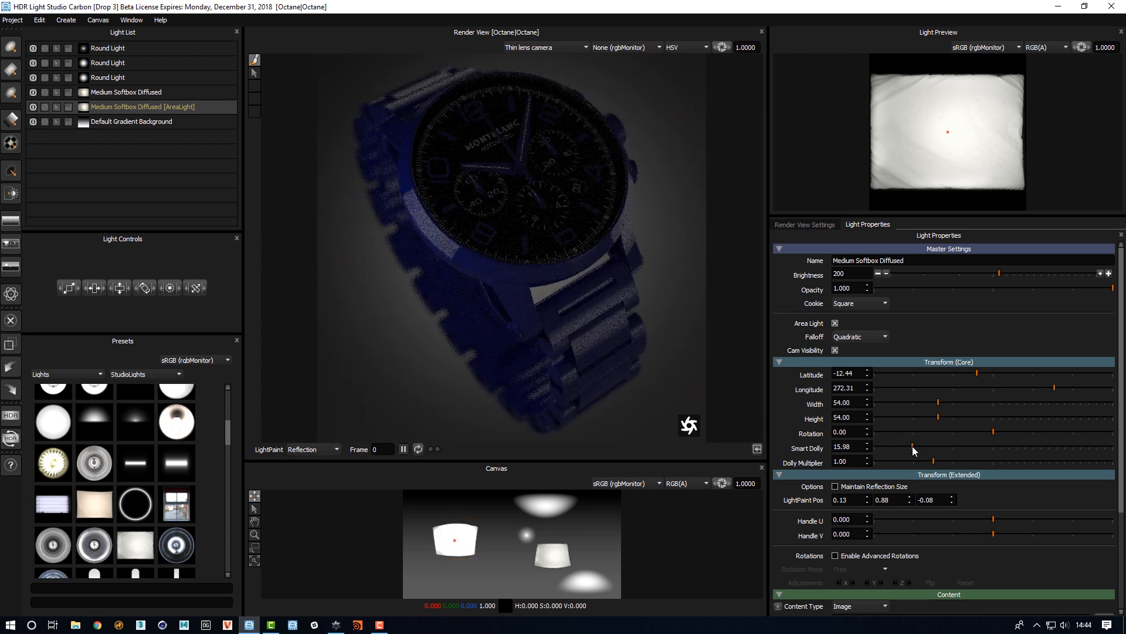
# Set the Smart Dolly Scalar to 0.01 in the preferences
pyautogui.click(39, 20)
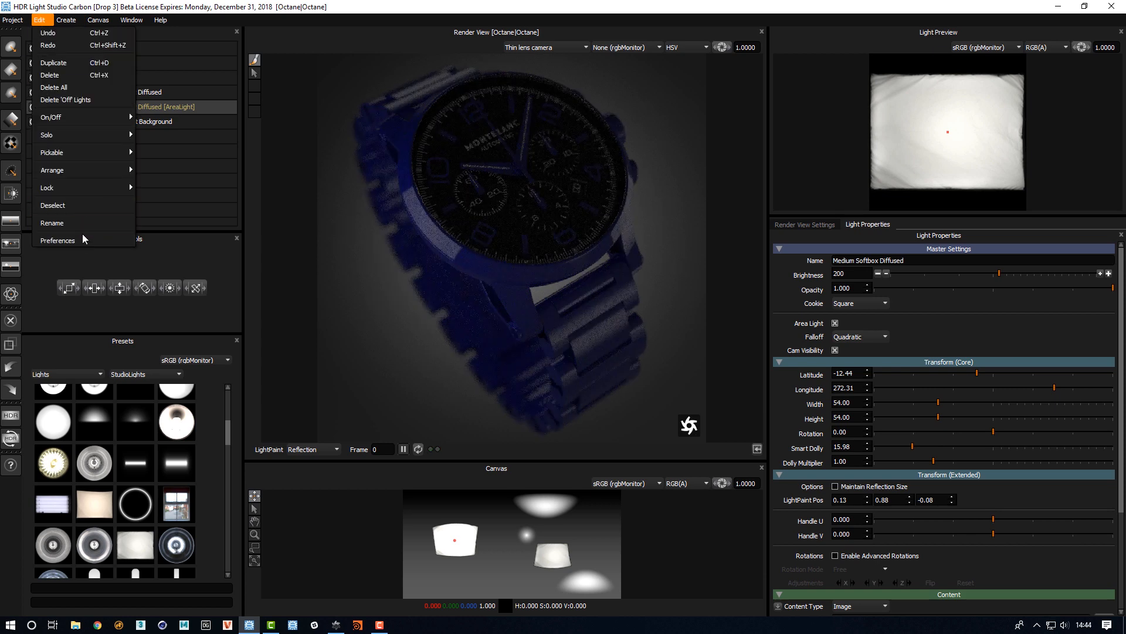
pyautogui.click(58, 240)
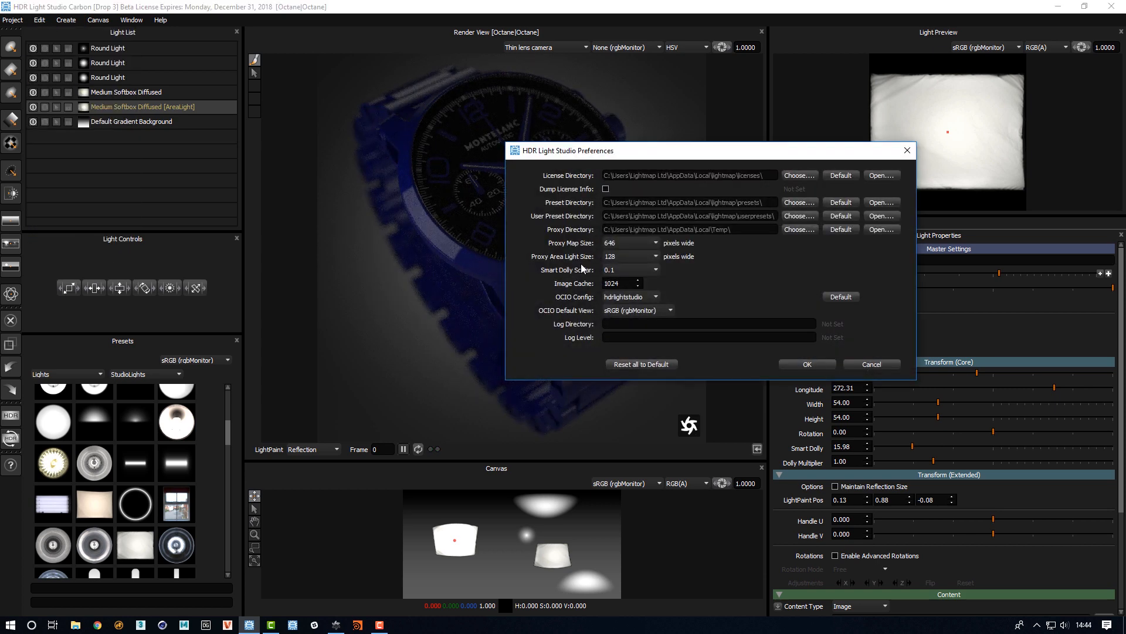
pyautogui.click(617, 271)
pyautogui.click(629, 281)
pyautogui.click(797, 364)
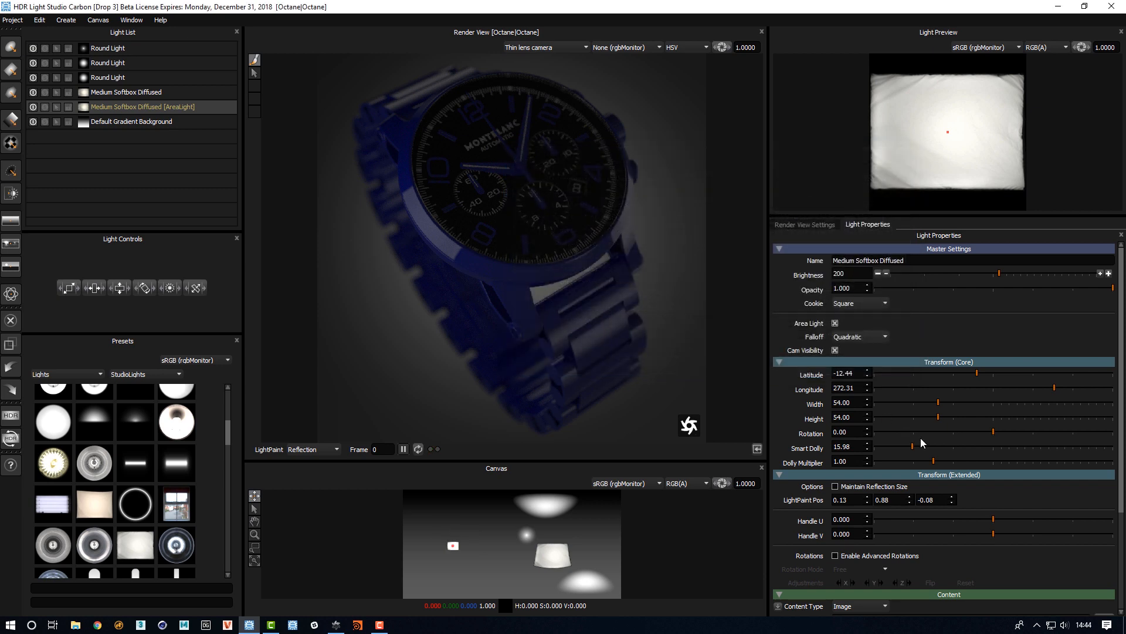
# Set the softbox area light's Smart Dolly to 25.07 and LightPaint its reflection onto the lower-left case edge of the watch
pyautogui.click(880, 448)
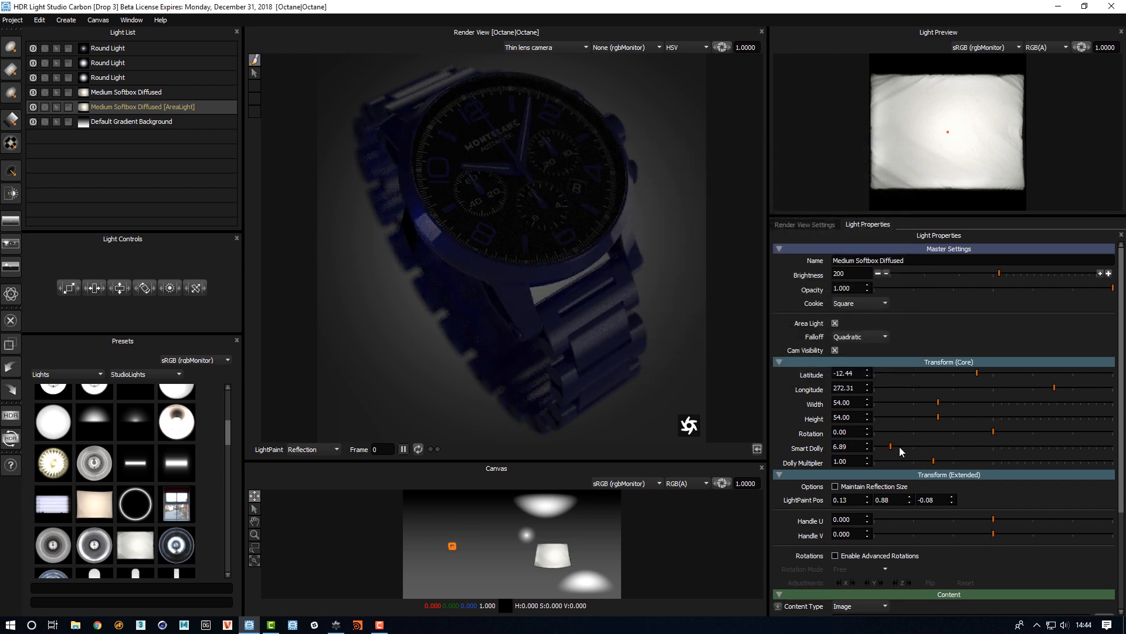
pyautogui.click(901, 446)
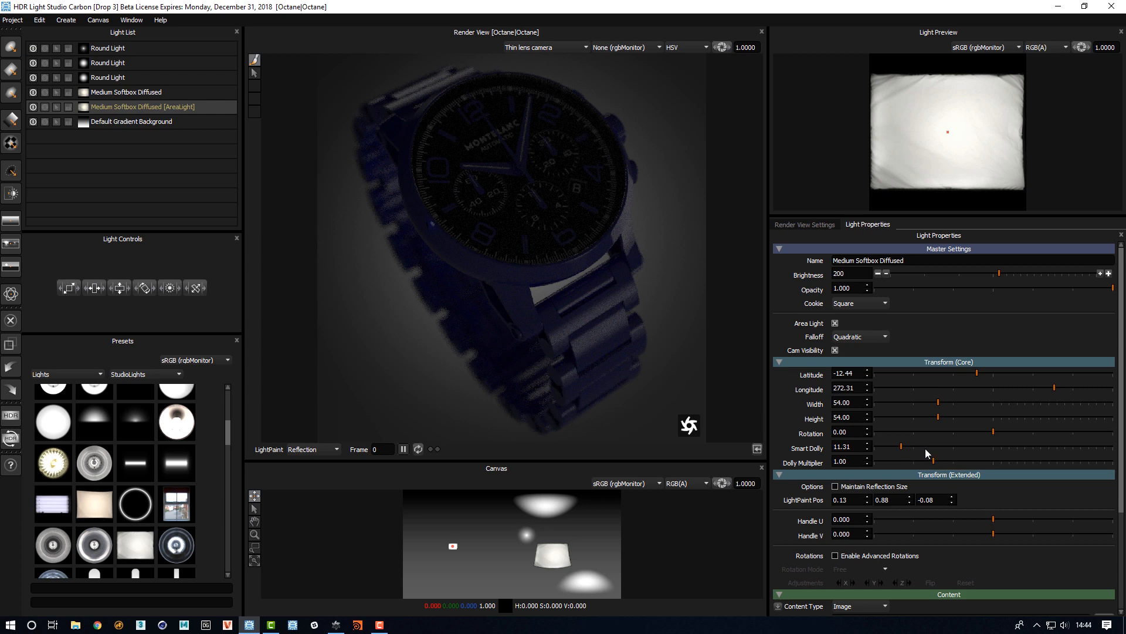
pyautogui.moveTo(929, 447); pyautogui.dragTo(968, 447)
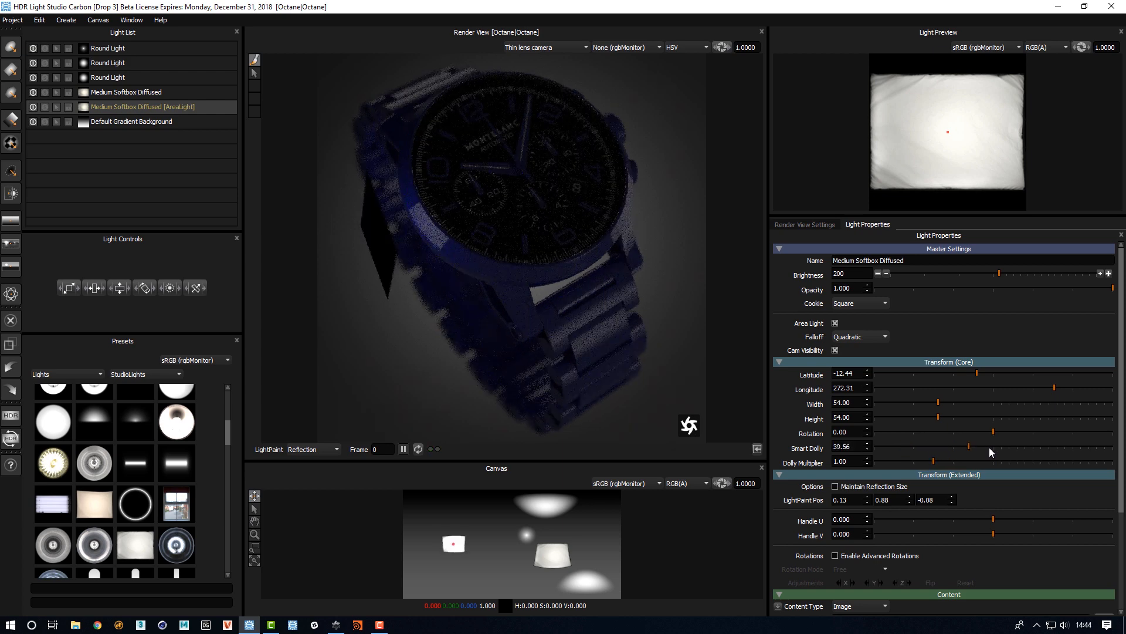
pyautogui.moveTo(991, 449); pyautogui.dragTo(1020, 450)
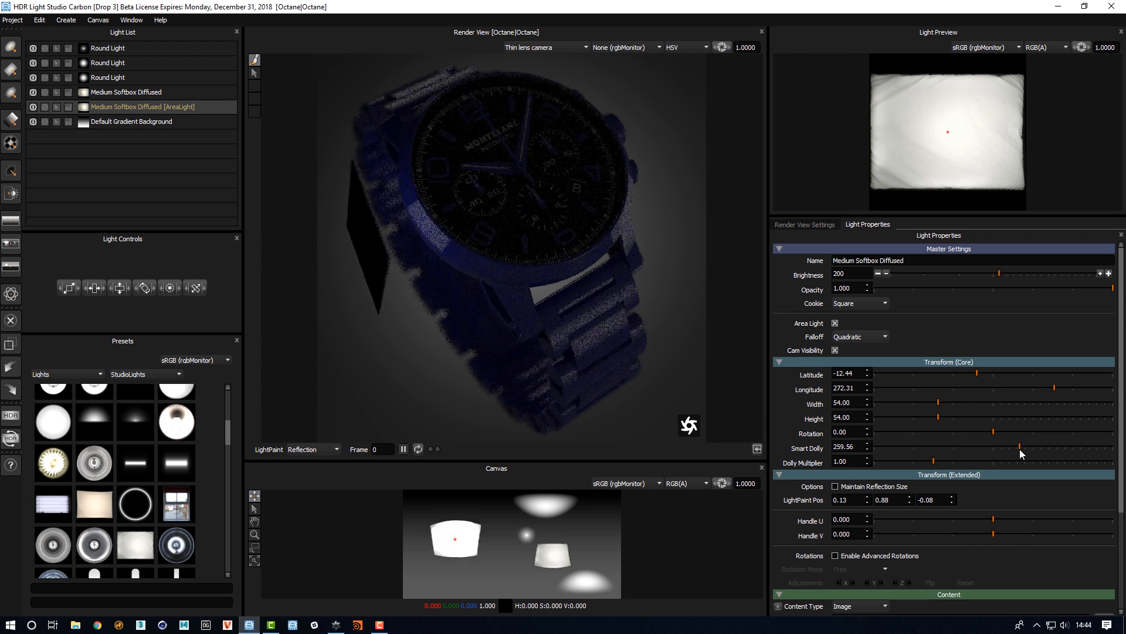
pyautogui.click(1003, 450)
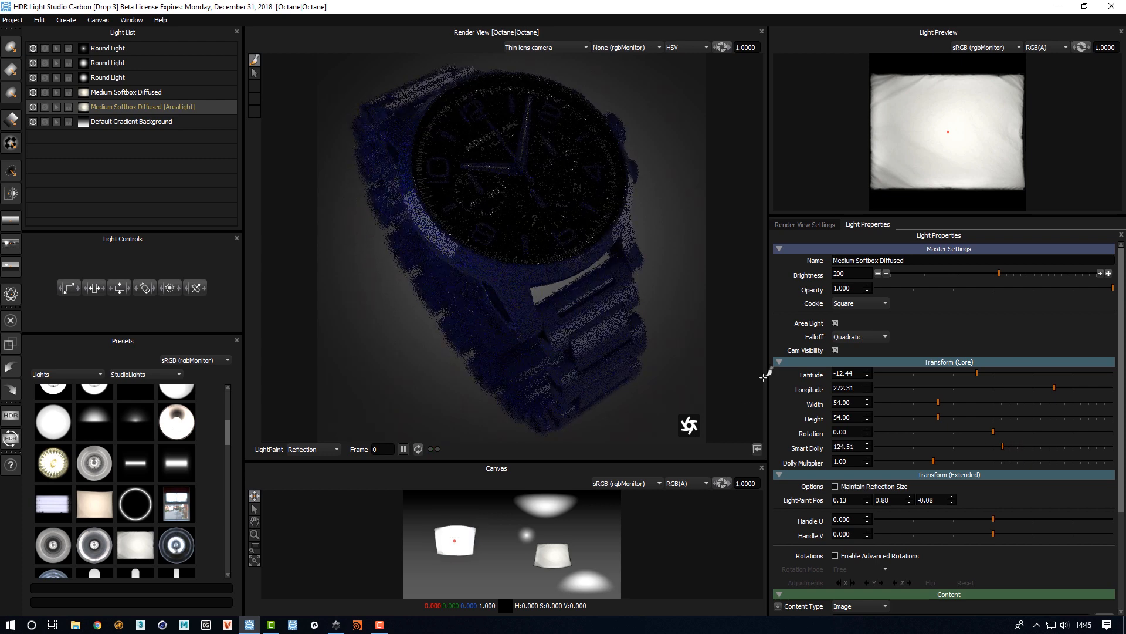
pyautogui.moveTo(953, 450); pyautogui.dragTo(934, 450)
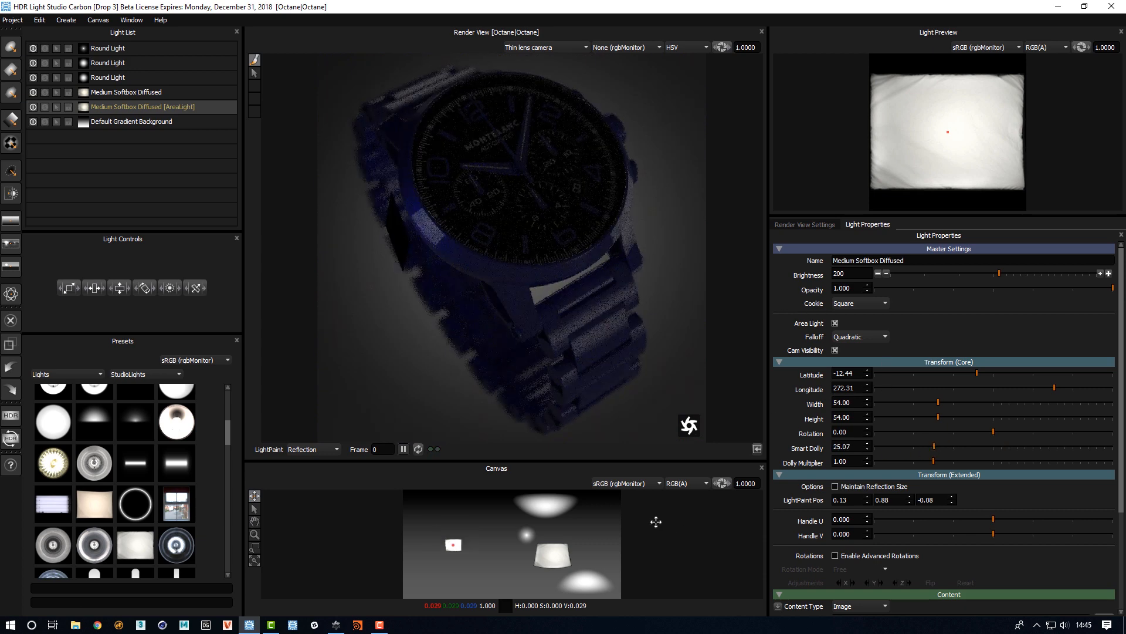
pyautogui.click(464, 255)
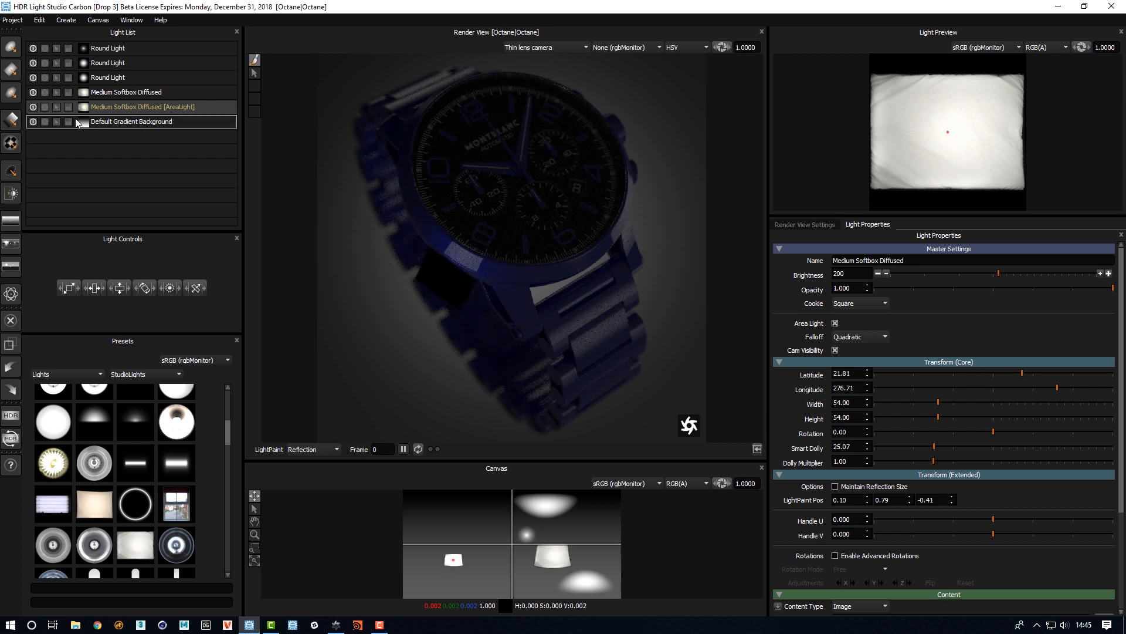
# Solo the softbox area light at brightness 800 and LightPaint it onto the lower-left case edge, switching Area Light off and back on
pyautogui.click(45, 107)
pyautogui.click(45, 107)
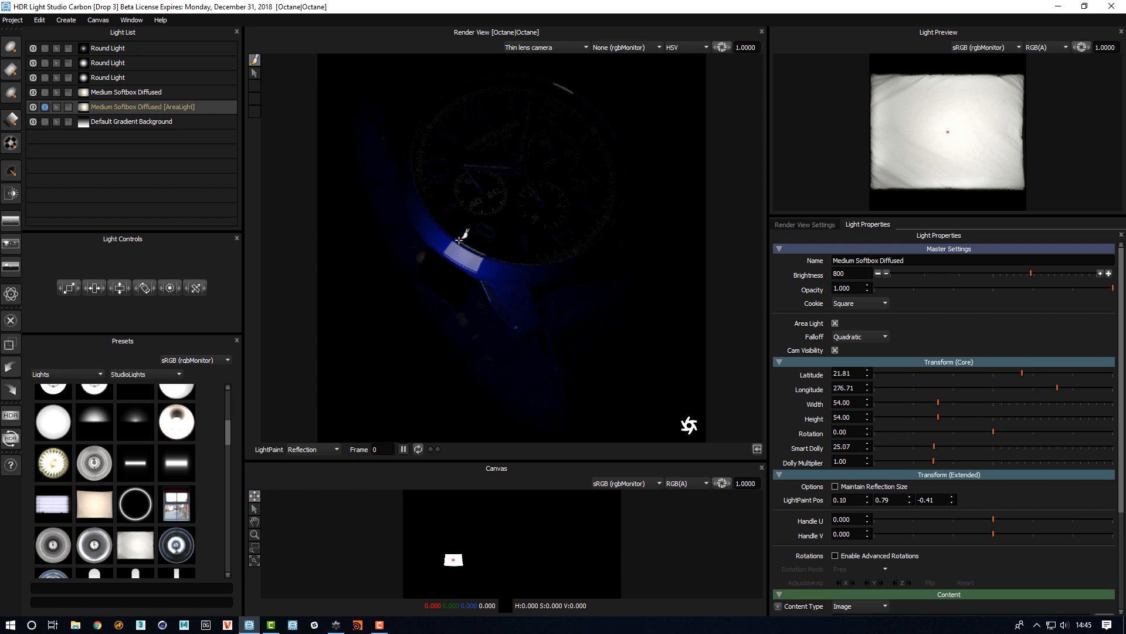
pyautogui.click(836, 323)
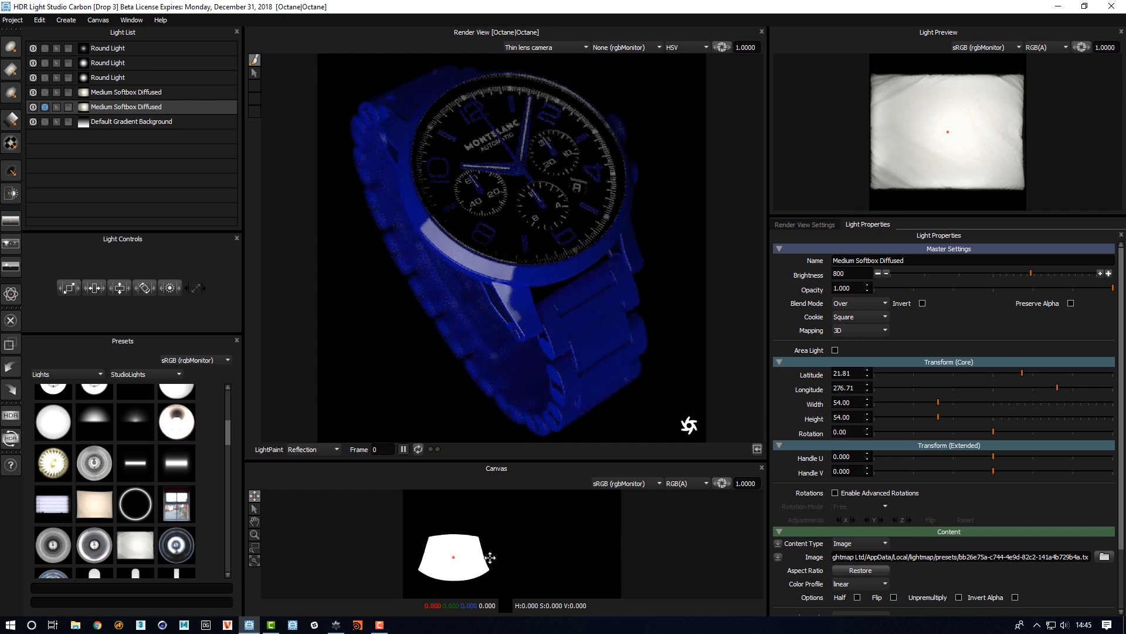
pyautogui.click(473, 262)
pyautogui.click(835, 350)
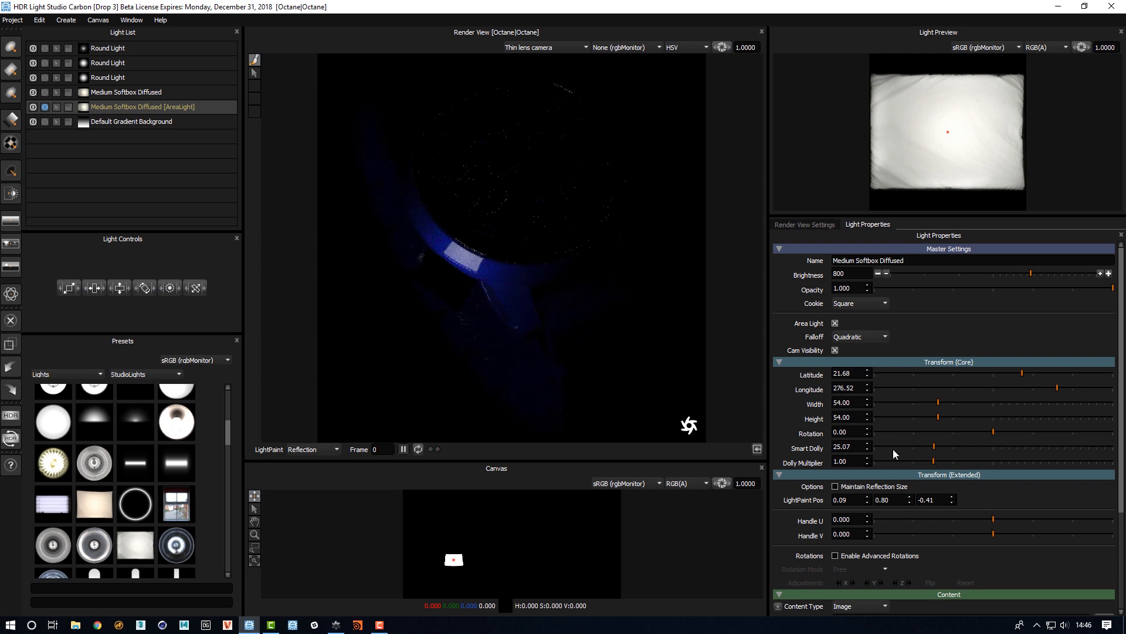
# Set the soloed softbox area light's Smart Dolly to 41.53
pyautogui.moveTo(935, 445); pyautogui.dragTo(1001, 447)
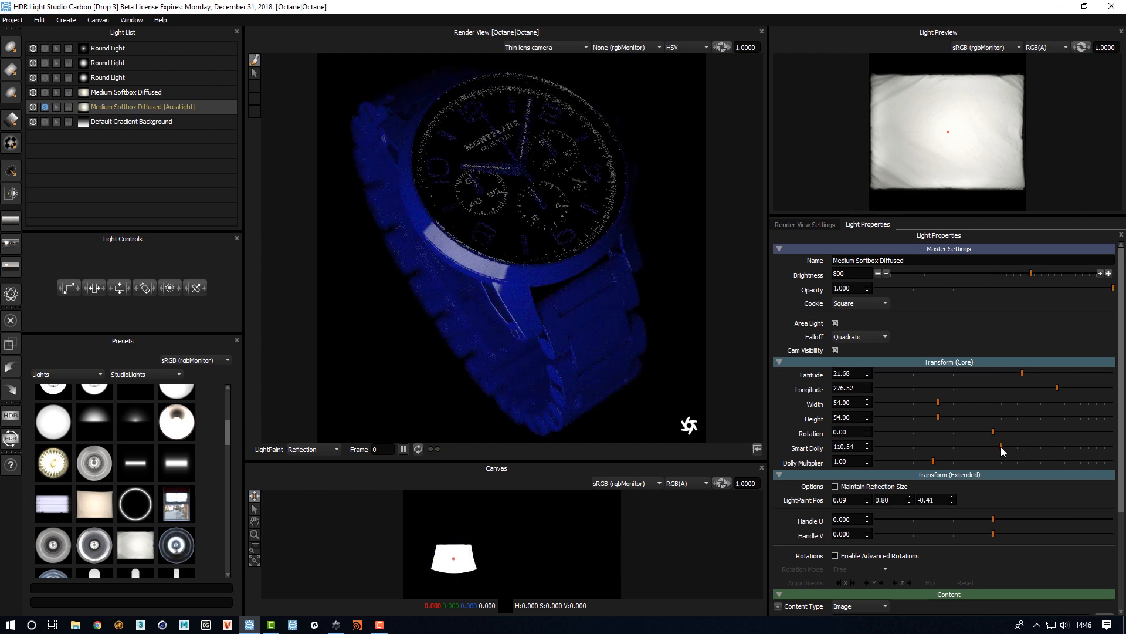
pyautogui.click(942, 447)
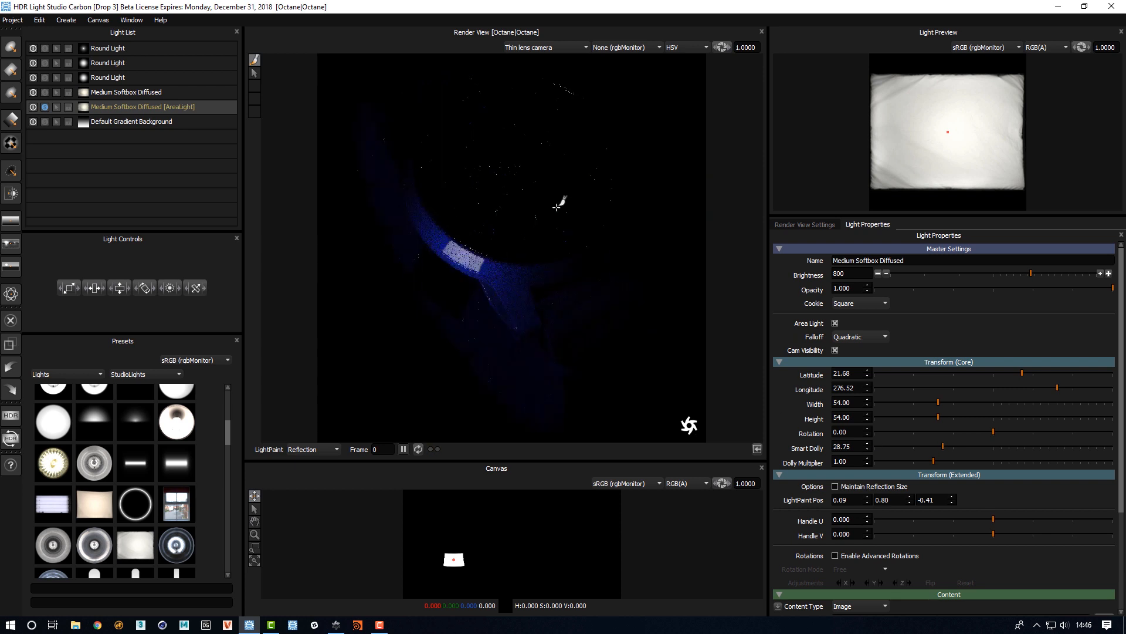
pyautogui.click(973, 447)
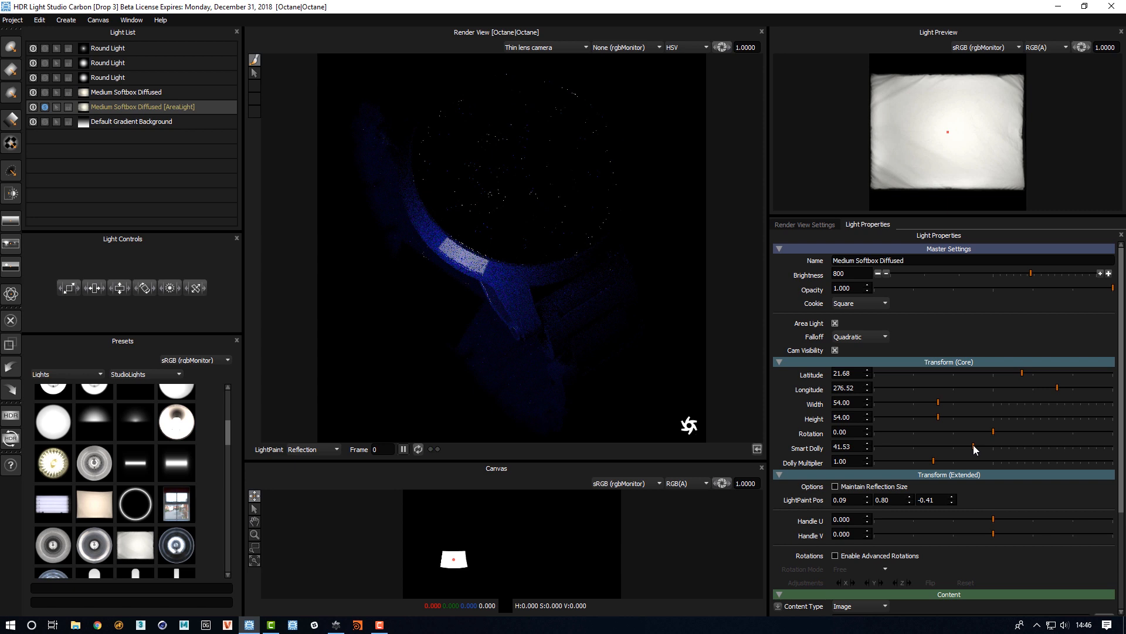
# Duplicate the softbox area light twice and LightPaint the copies onto the lower-right and left edges of the watch case
pyautogui.hotkey('ctrl', 'd')
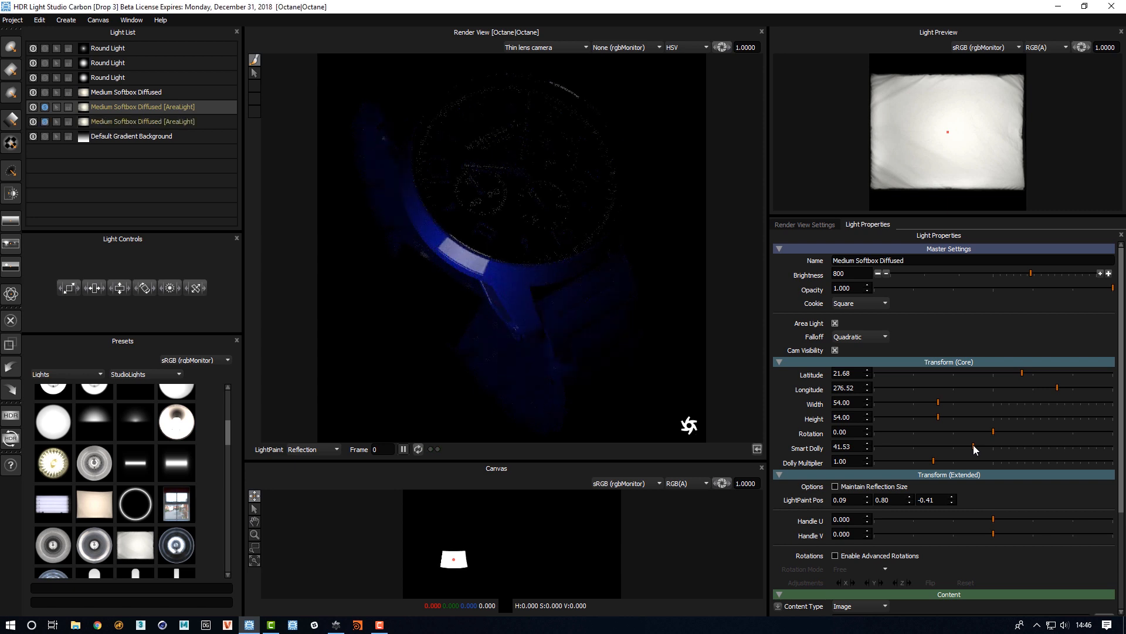
pyautogui.click(610, 238)
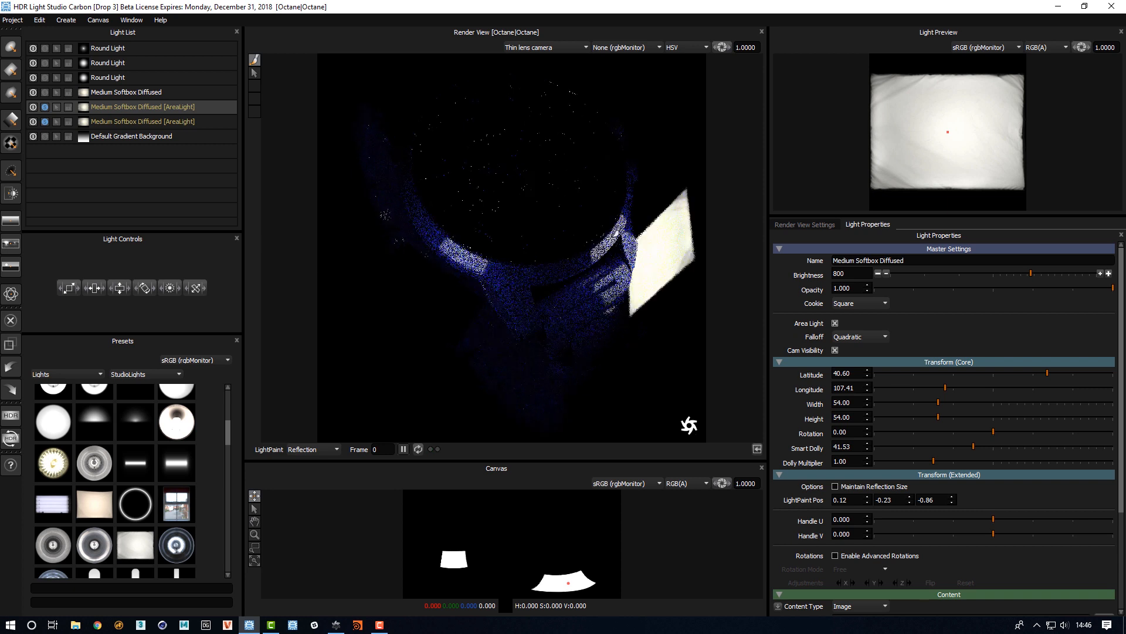
pyautogui.hotkey('ctrl', 'd')
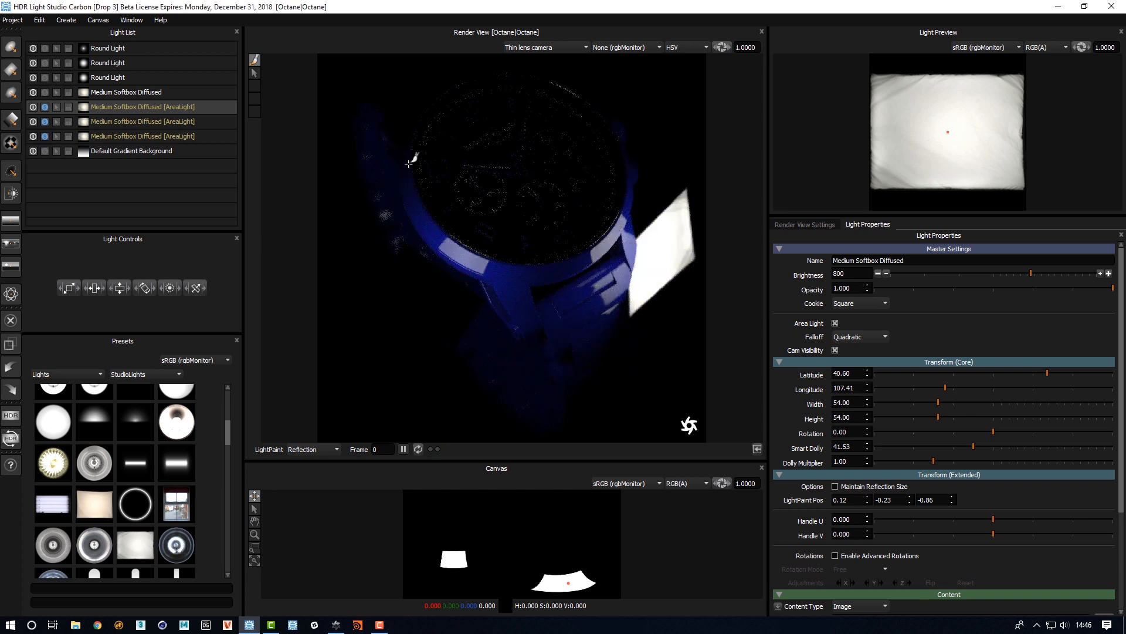
pyautogui.click(407, 163)
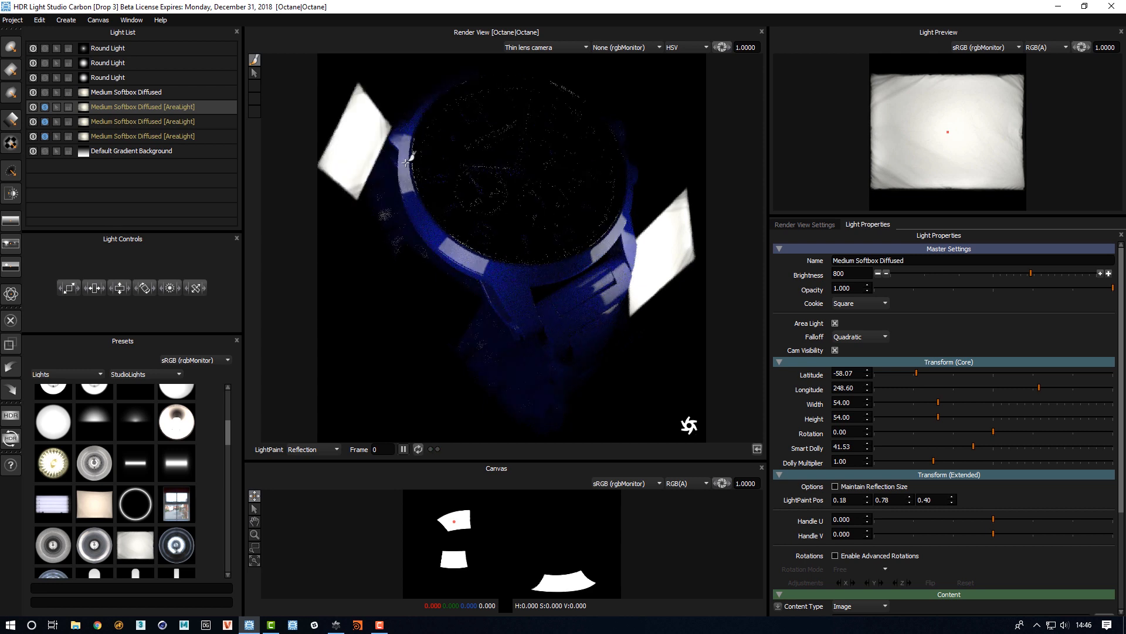
# Try several Smart Dolly distances and a Dolly Multiplier of 1.92 on the left-edge softbox, then reset the multiplier to 1.00
pyautogui.moveTo(973, 444); pyautogui.dragTo(889, 446)
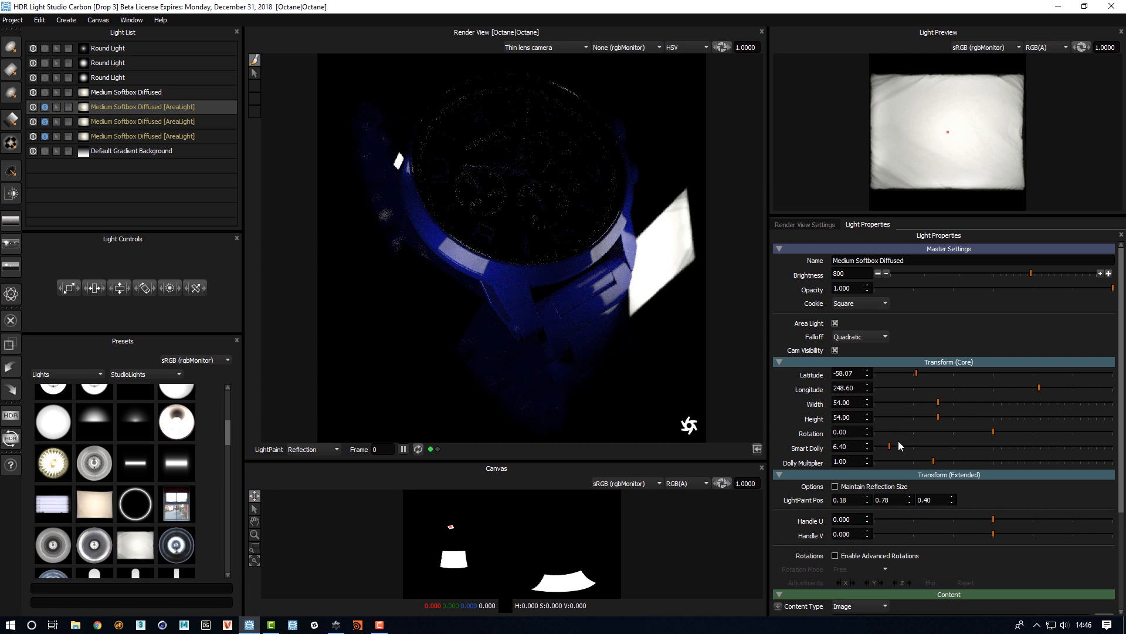
pyautogui.moveTo(899, 445); pyautogui.dragTo(911, 445)
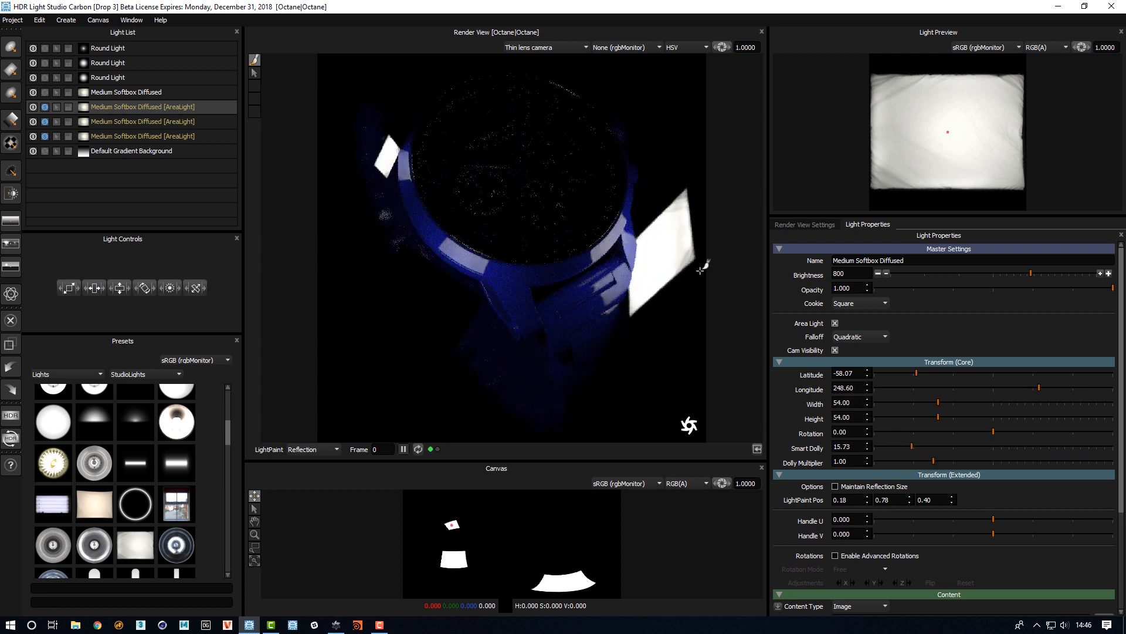
pyautogui.moveTo(1010, 446); pyautogui.dragTo(956, 455)
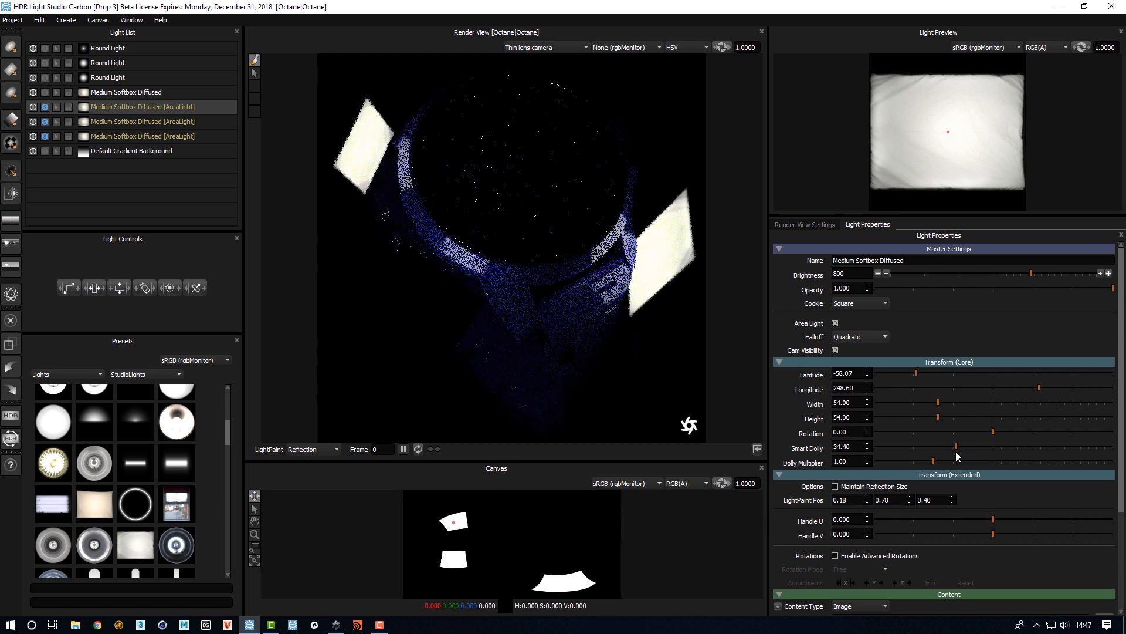
pyautogui.moveTo(957, 445); pyautogui.dragTo(892, 445)
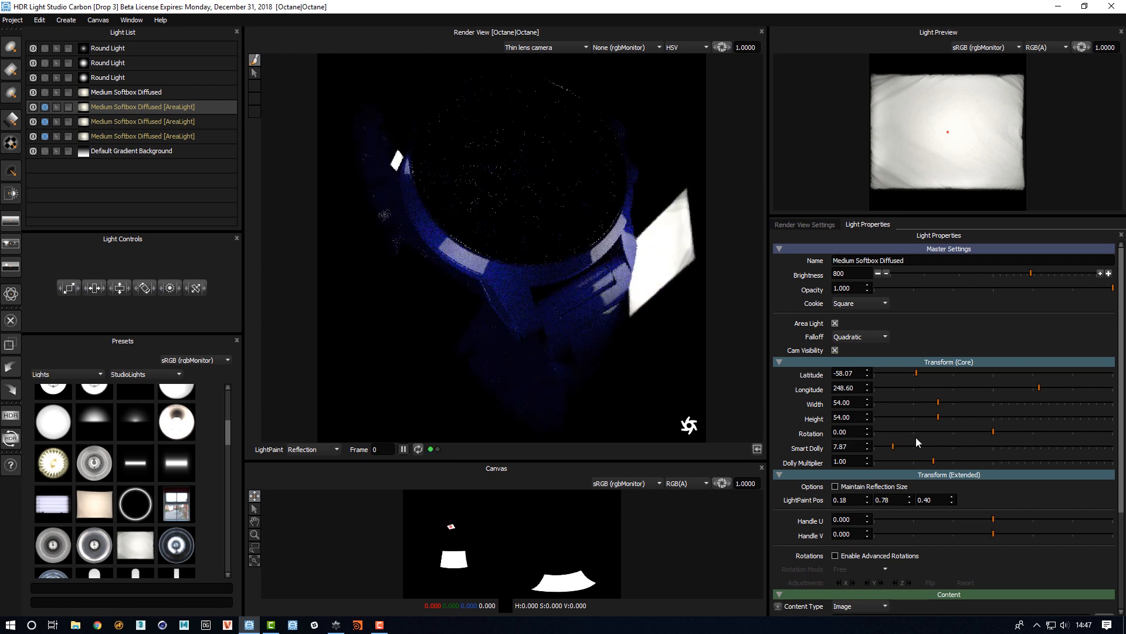
pyautogui.click(934, 445)
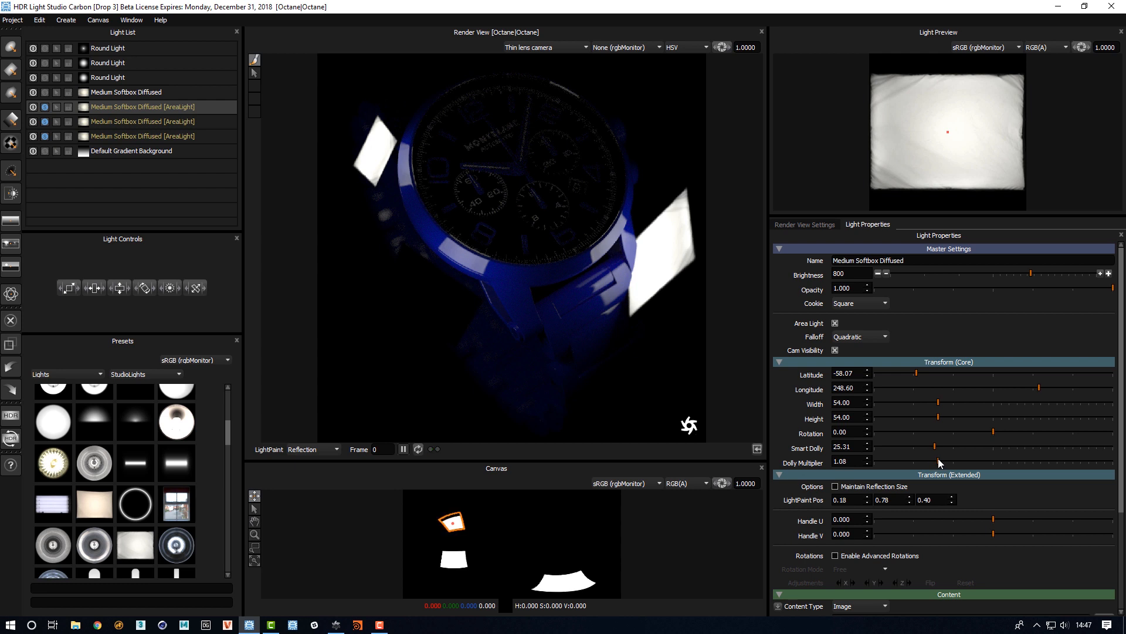
pyautogui.moveTo(938, 459); pyautogui.dragTo(988, 460)
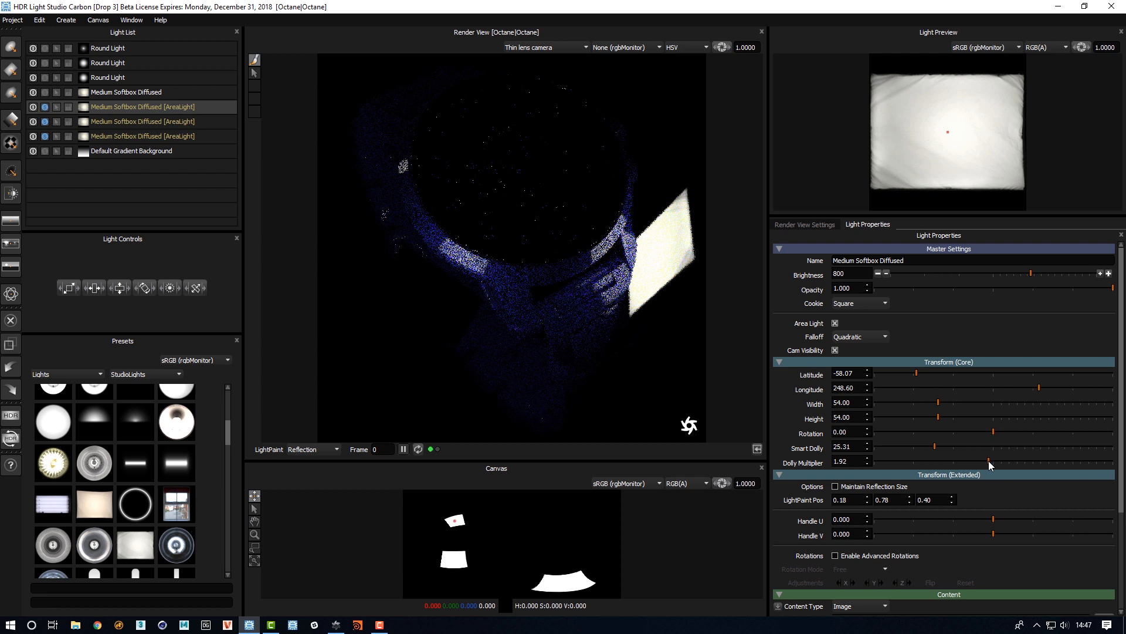
pyautogui.doubleClick(817, 463)
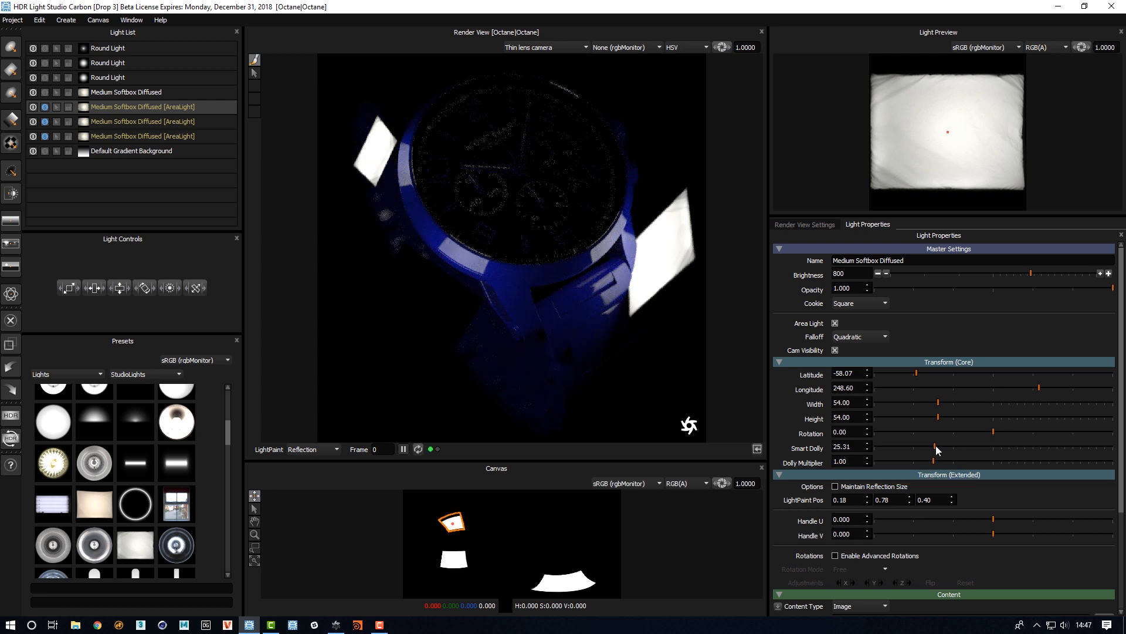
# Move all three softbox area lights farther away, with Smart Dolly 119.85 for the left-edge copy and 324.75 for the original
pyautogui.moveTo(935, 445); pyautogui.dragTo(973, 447)
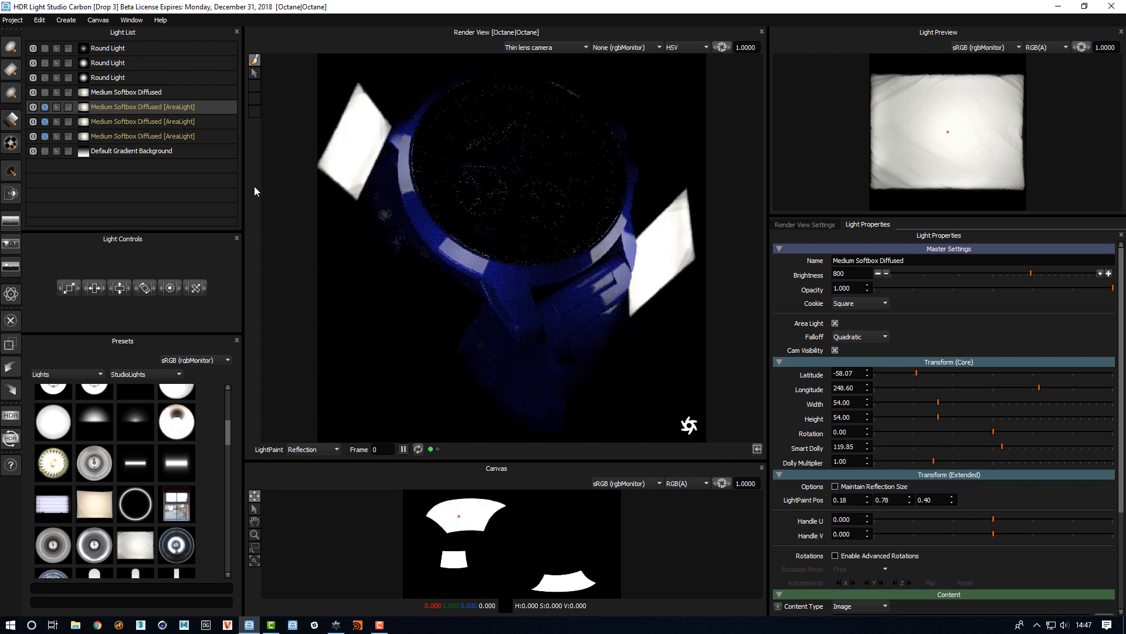
pyautogui.click(140, 122)
pyautogui.moveTo(973, 447); pyautogui.dragTo(1030, 449)
pyautogui.click(136, 136)
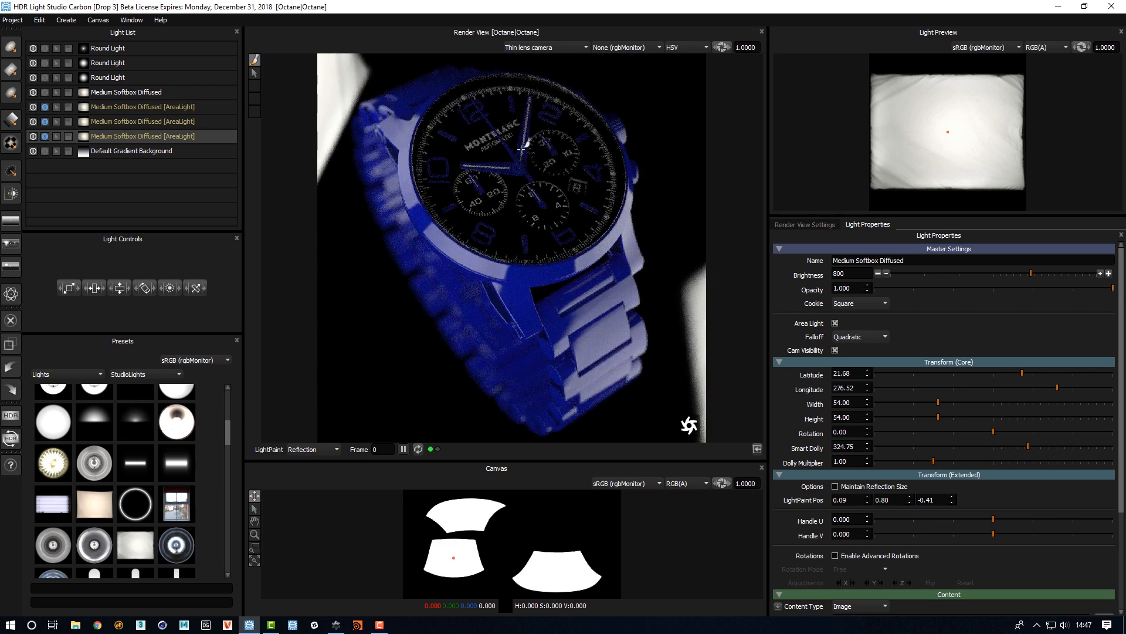
# Turn off solo for all three softbox area lights and select the first round light
pyautogui.moveTo(521, 149); pyautogui.dragTo(456, 166)
pyautogui.click(44, 136)
pyautogui.click(45, 122)
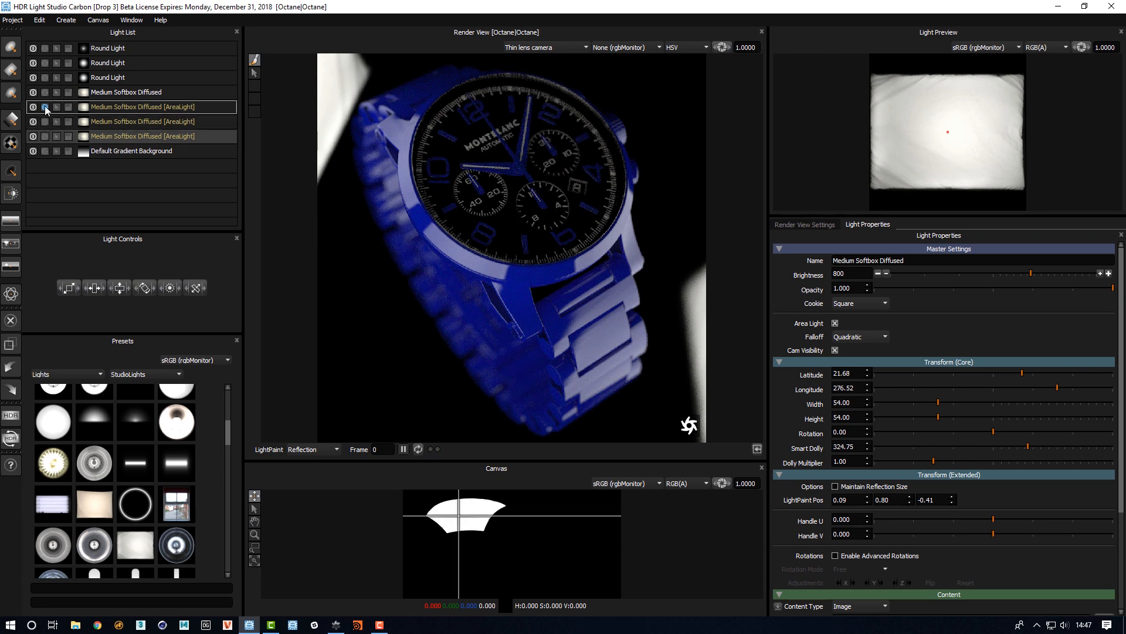
pyautogui.click(44, 107)
pyautogui.click(122, 50)
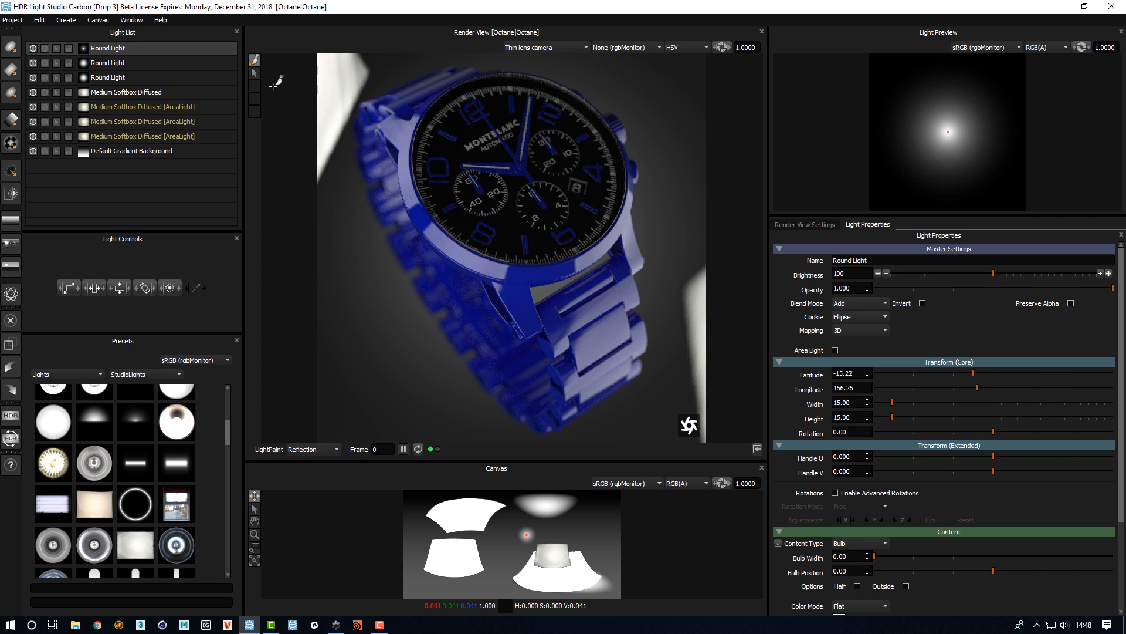
# Switch to OctaneRender, stop the HDR Light Studio connection and start it again
pyautogui.moveTo(380, 12); pyautogui.dragTo(579, 422)
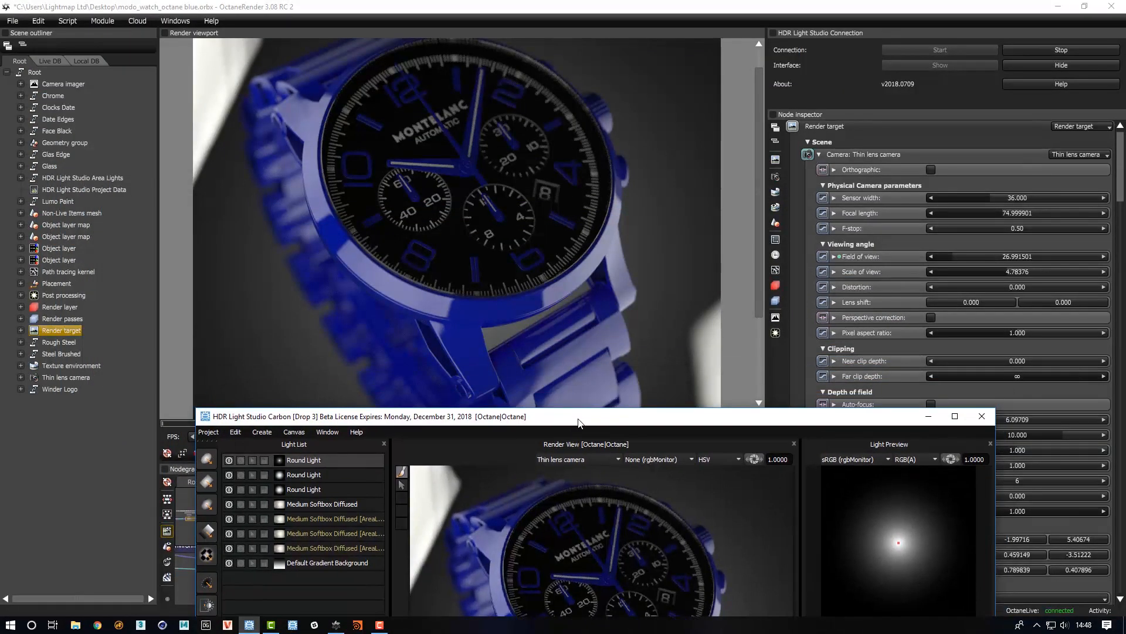
pyautogui.click(1055, 49)
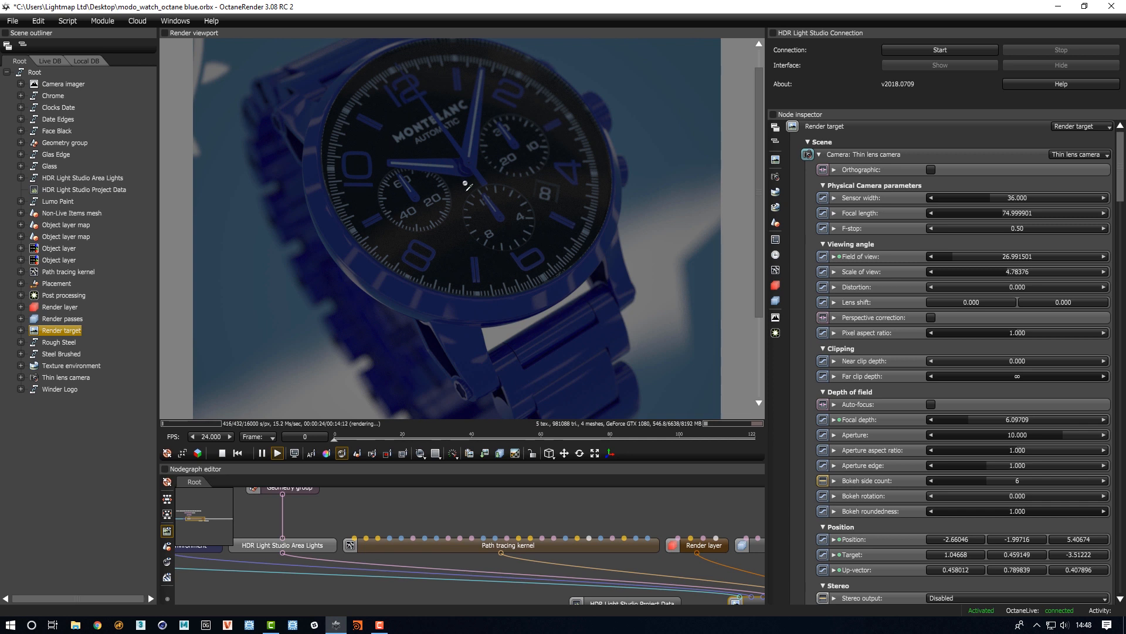
pyautogui.click(934, 48)
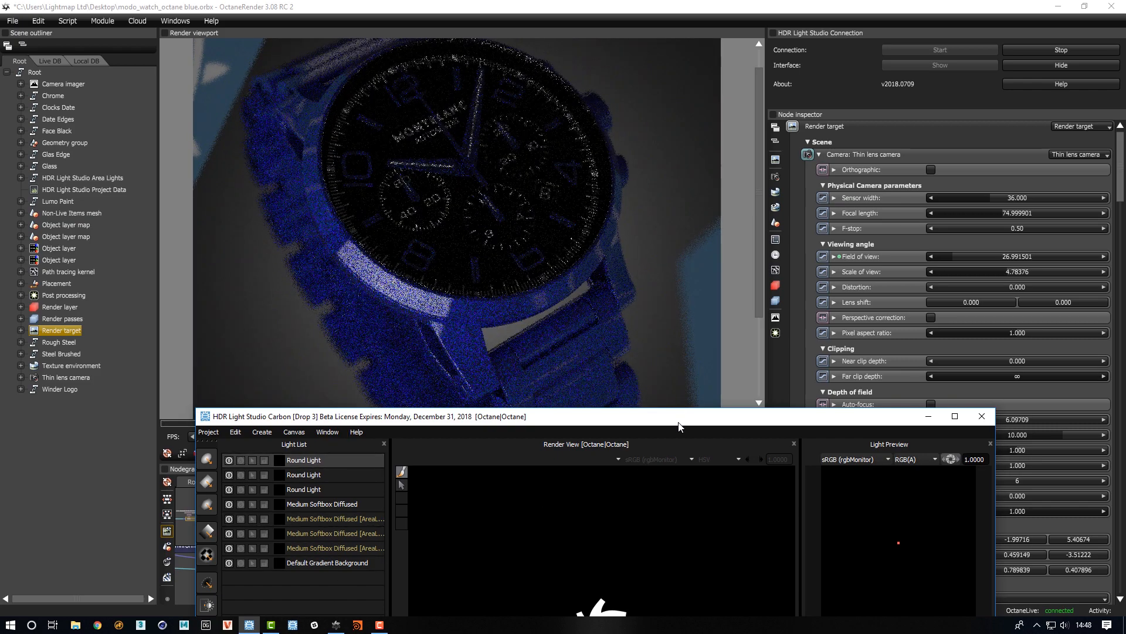
# Start the render view in HDR Light Studio and set its color profile to None (rgbMonitor)
pyautogui.moveTo(680, 420); pyautogui.dragTo(757, 34)
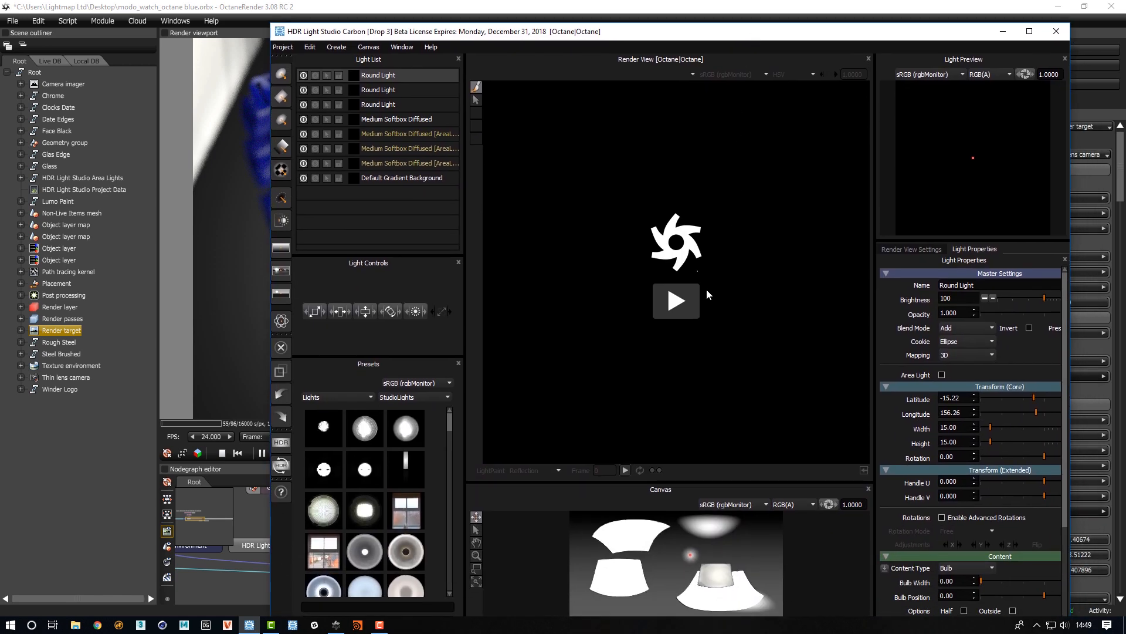
pyautogui.click(676, 301)
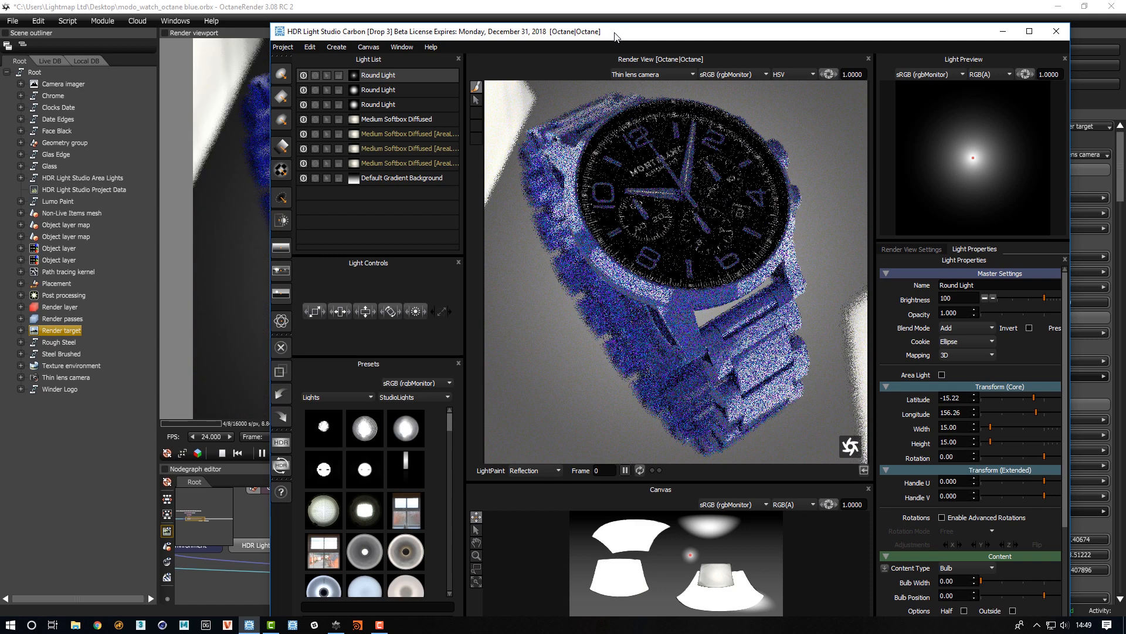
pyautogui.click(723, 74)
pyautogui.click(726, 85)
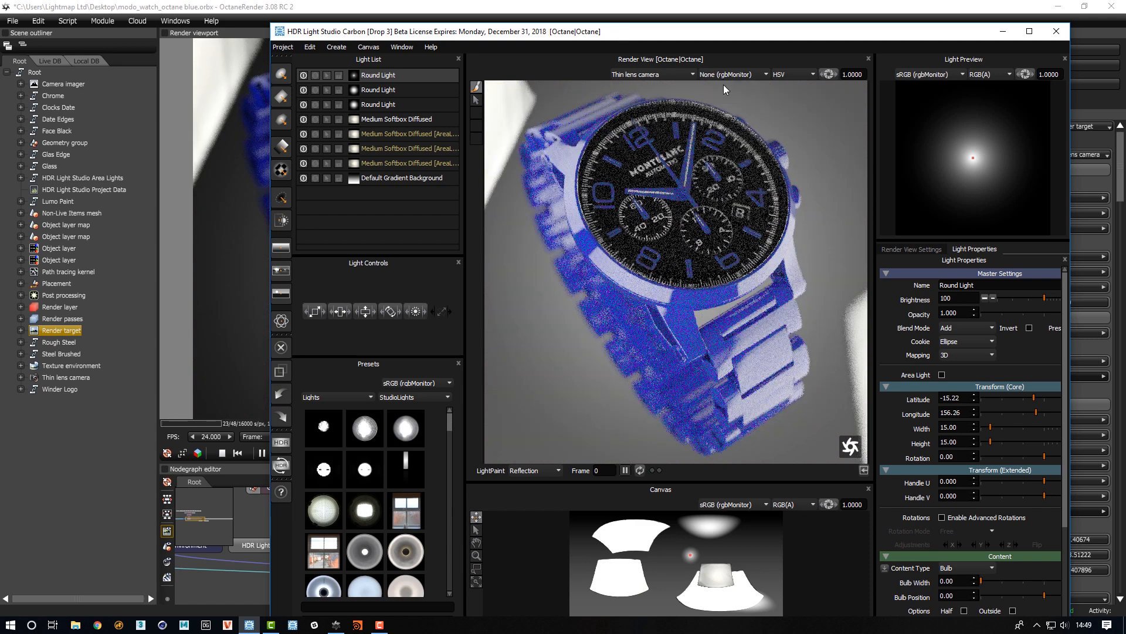
pyautogui.moveTo(722, 32); pyautogui.dragTo(770, 257)
pyautogui.moveTo(772, 297); pyautogui.dragTo(662, 17)
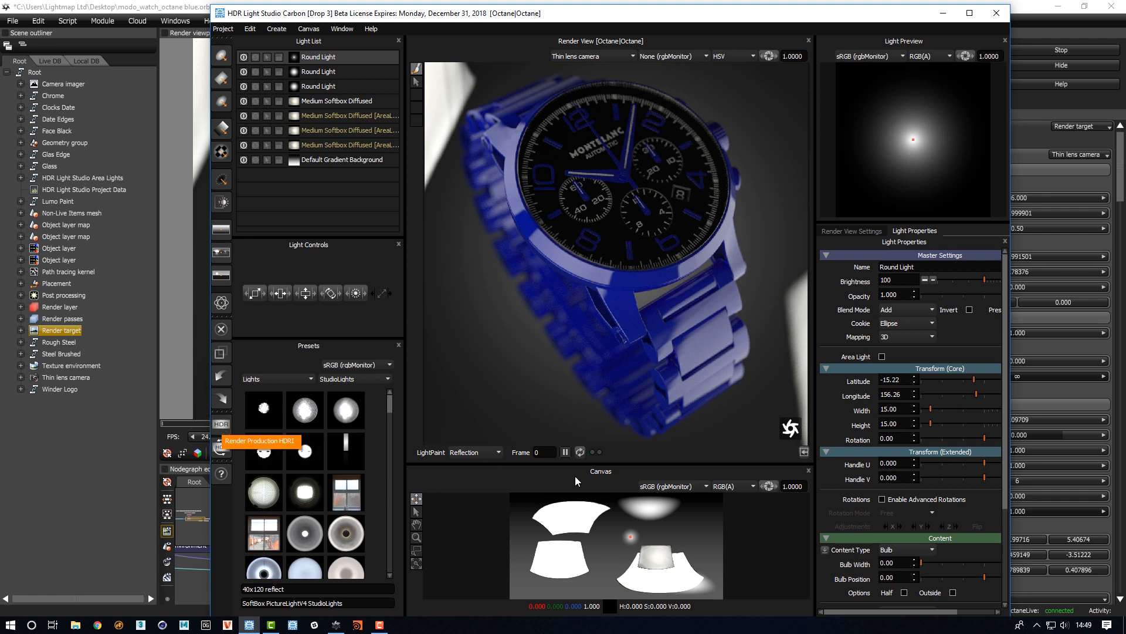
# Configure the production HDRI render with a 3000x1500 map resolution and an area light resolution of 4000
pyautogui.click(225, 429)
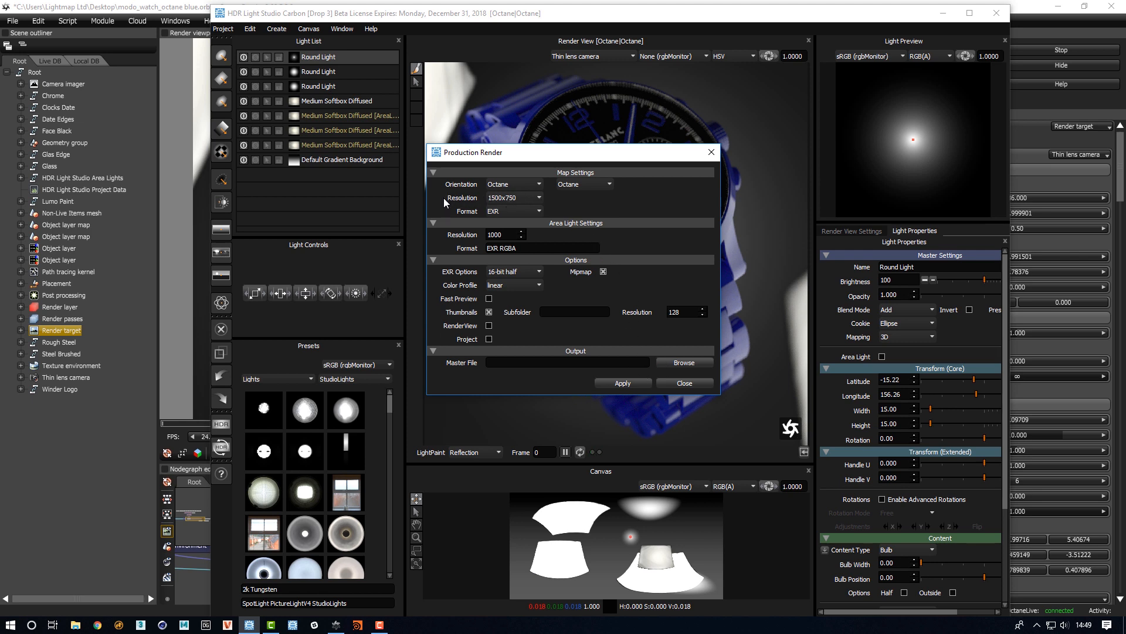
pyautogui.click(508, 198)
pyautogui.click(508, 217)
pyautogui.doubleClick(490, 234)
pyautogui.write('4000')
# Set the production render's master file to "octane demo" on the Desktop and render it
pyautogui.click(673, 364)
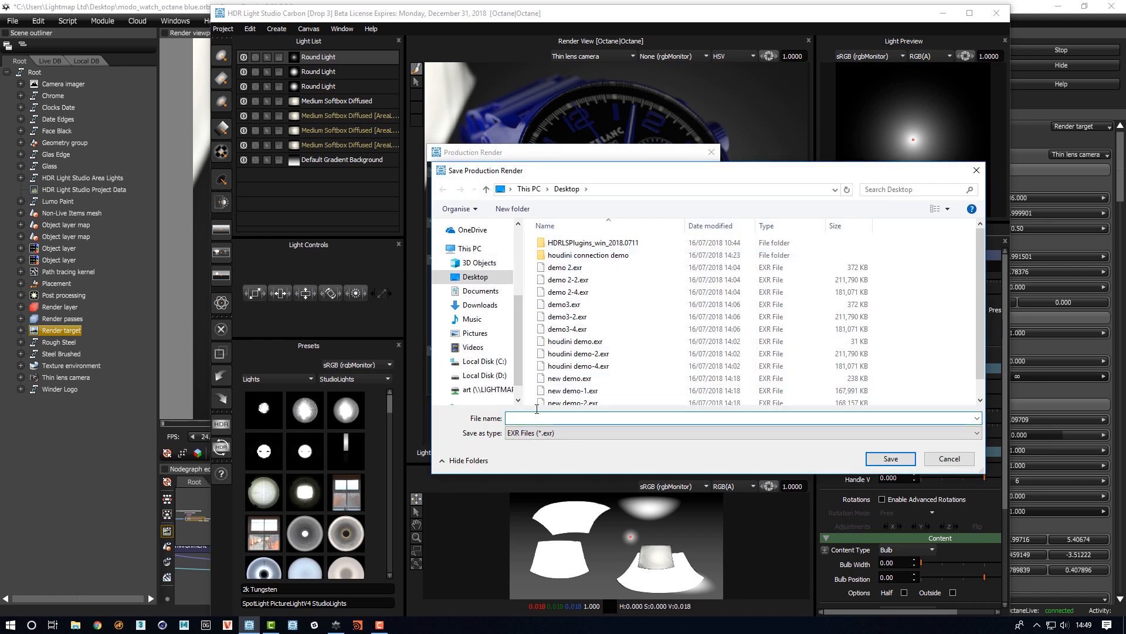
pyautogui.write('octane dempo')
pyautogui.press('BackSpace')
pyautogui.press('BackSpace')
pyautogui.write('o')
pyautogui.click(880, 459)
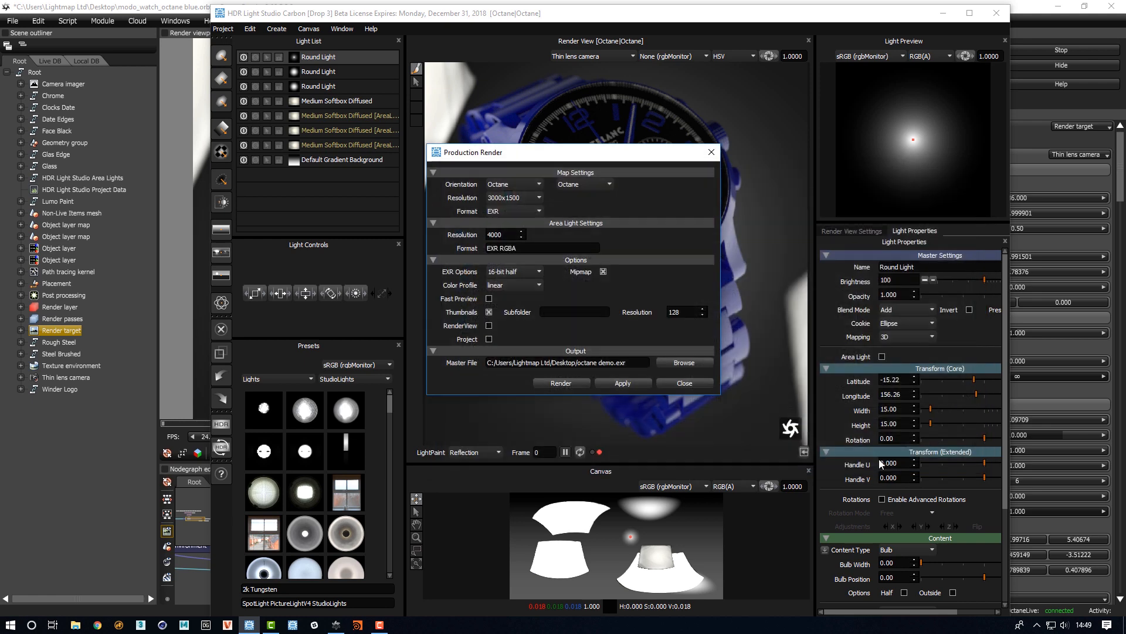
pyautogui.click(560, 382)
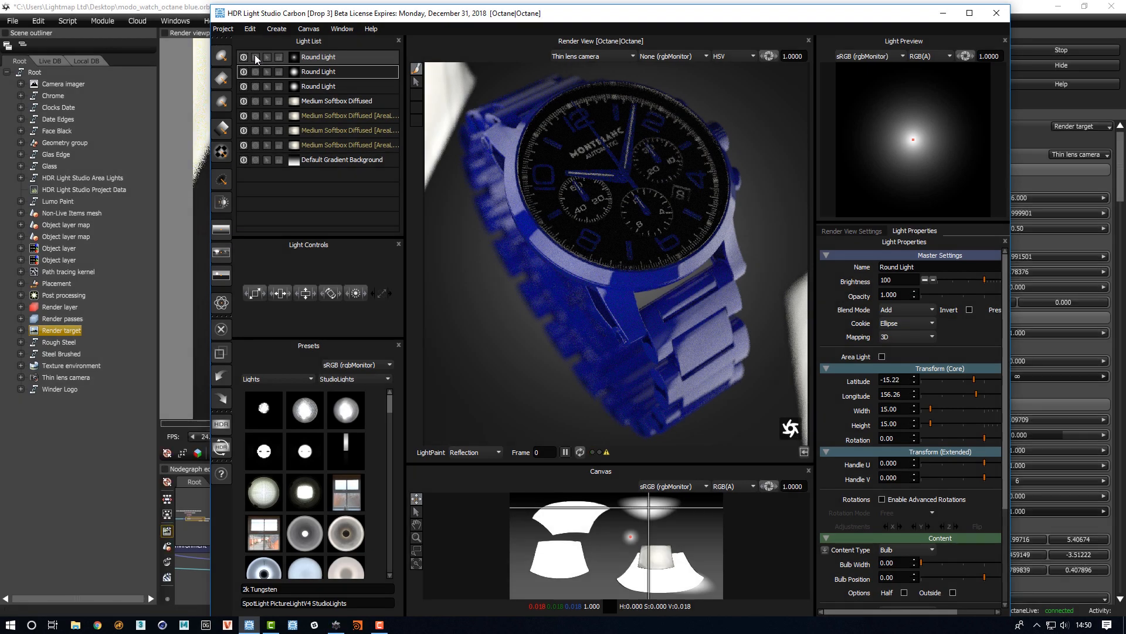
# Switch to OctaneRender, stop the HDR Light Studio connection and open the Texture node of the texture environment
pyautogui.click(182, 8)
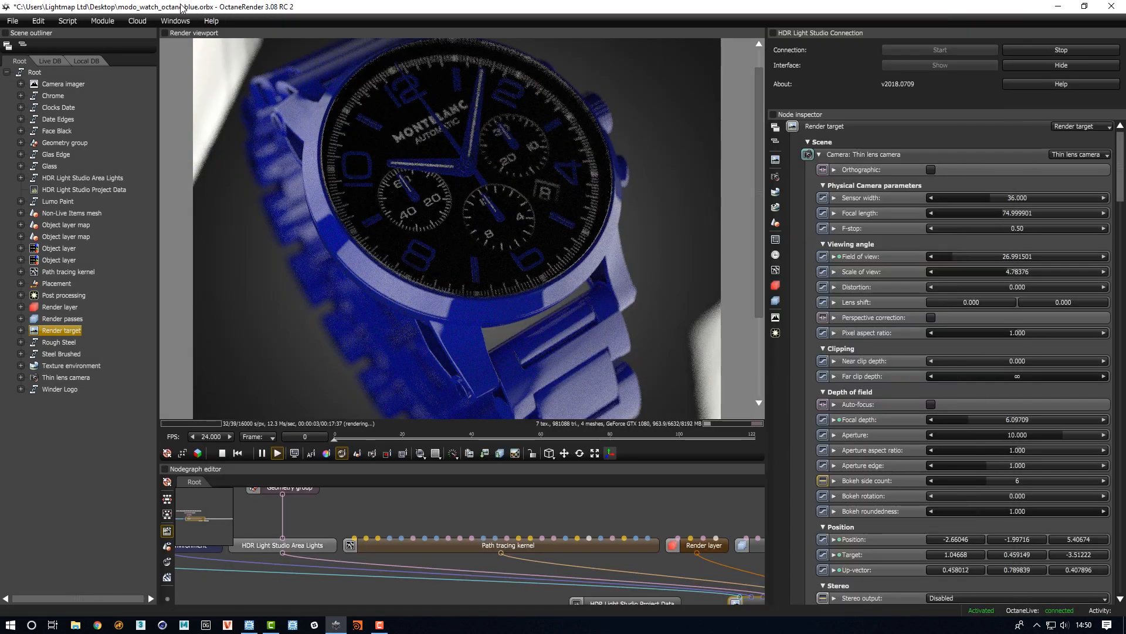
pyautogui.click(1065, 50)
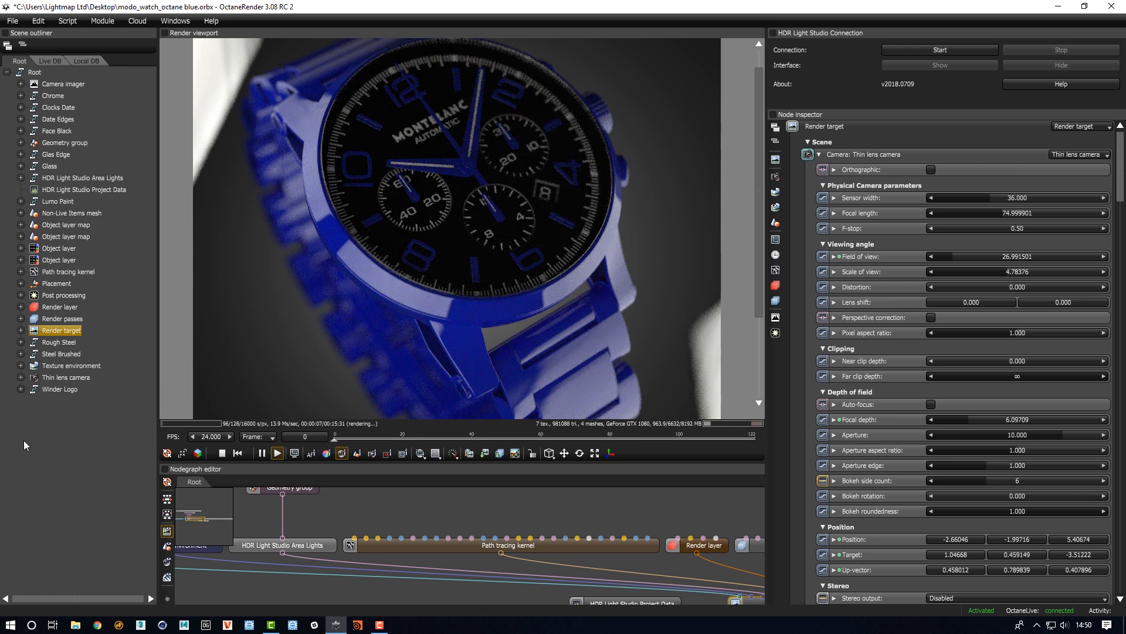
pyautogui.click(75, 365)
pyautogui.click(21, 365)
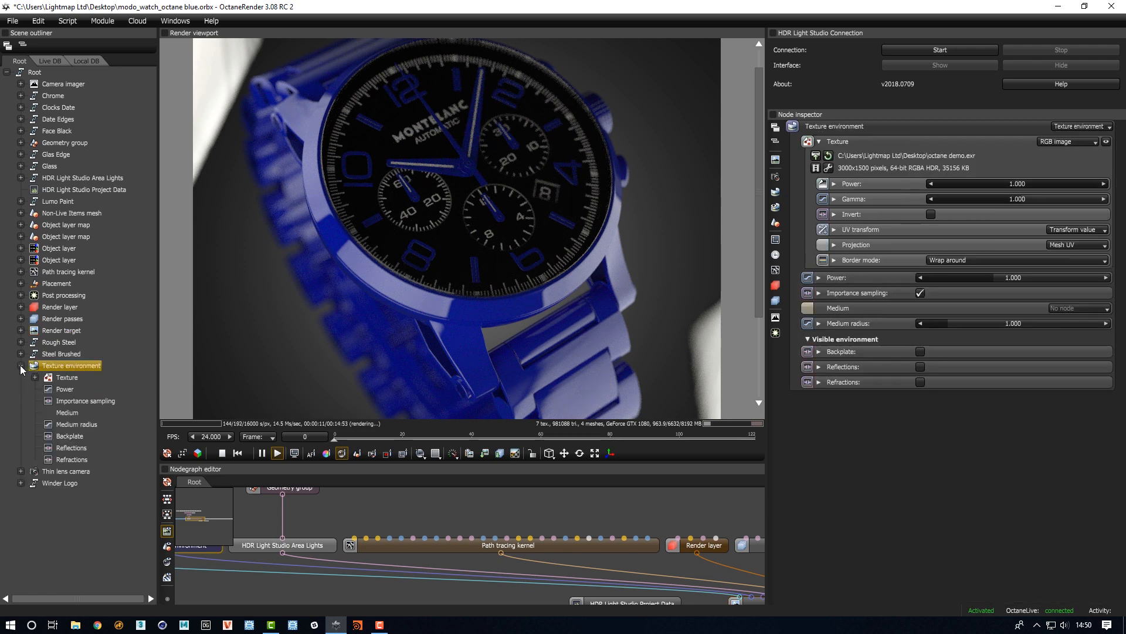
pyautogui.click(65, 378)
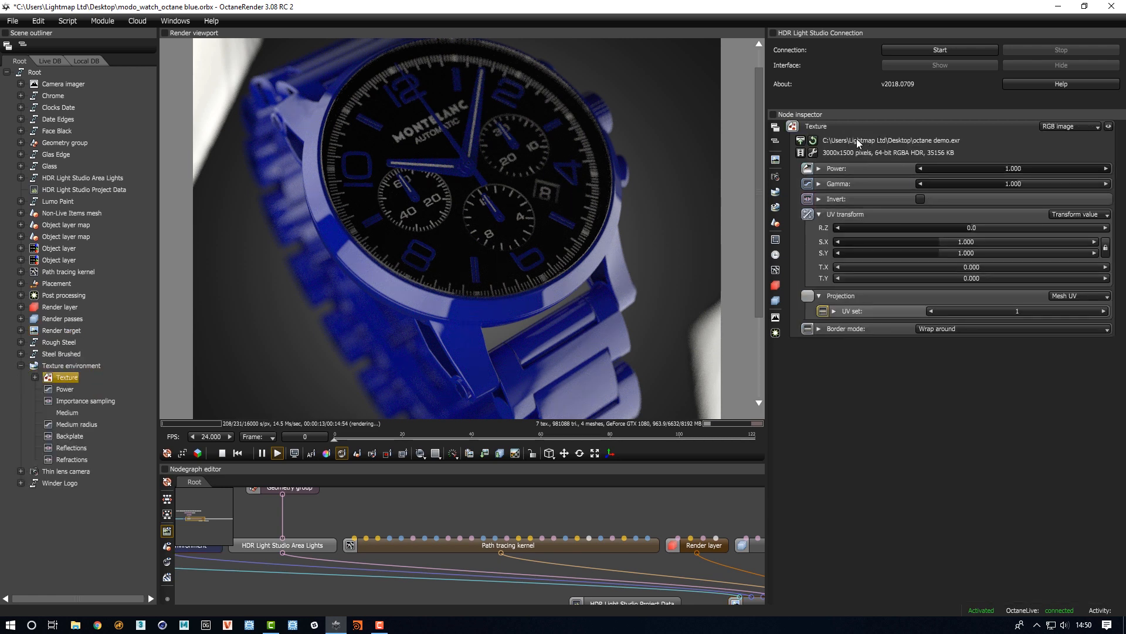